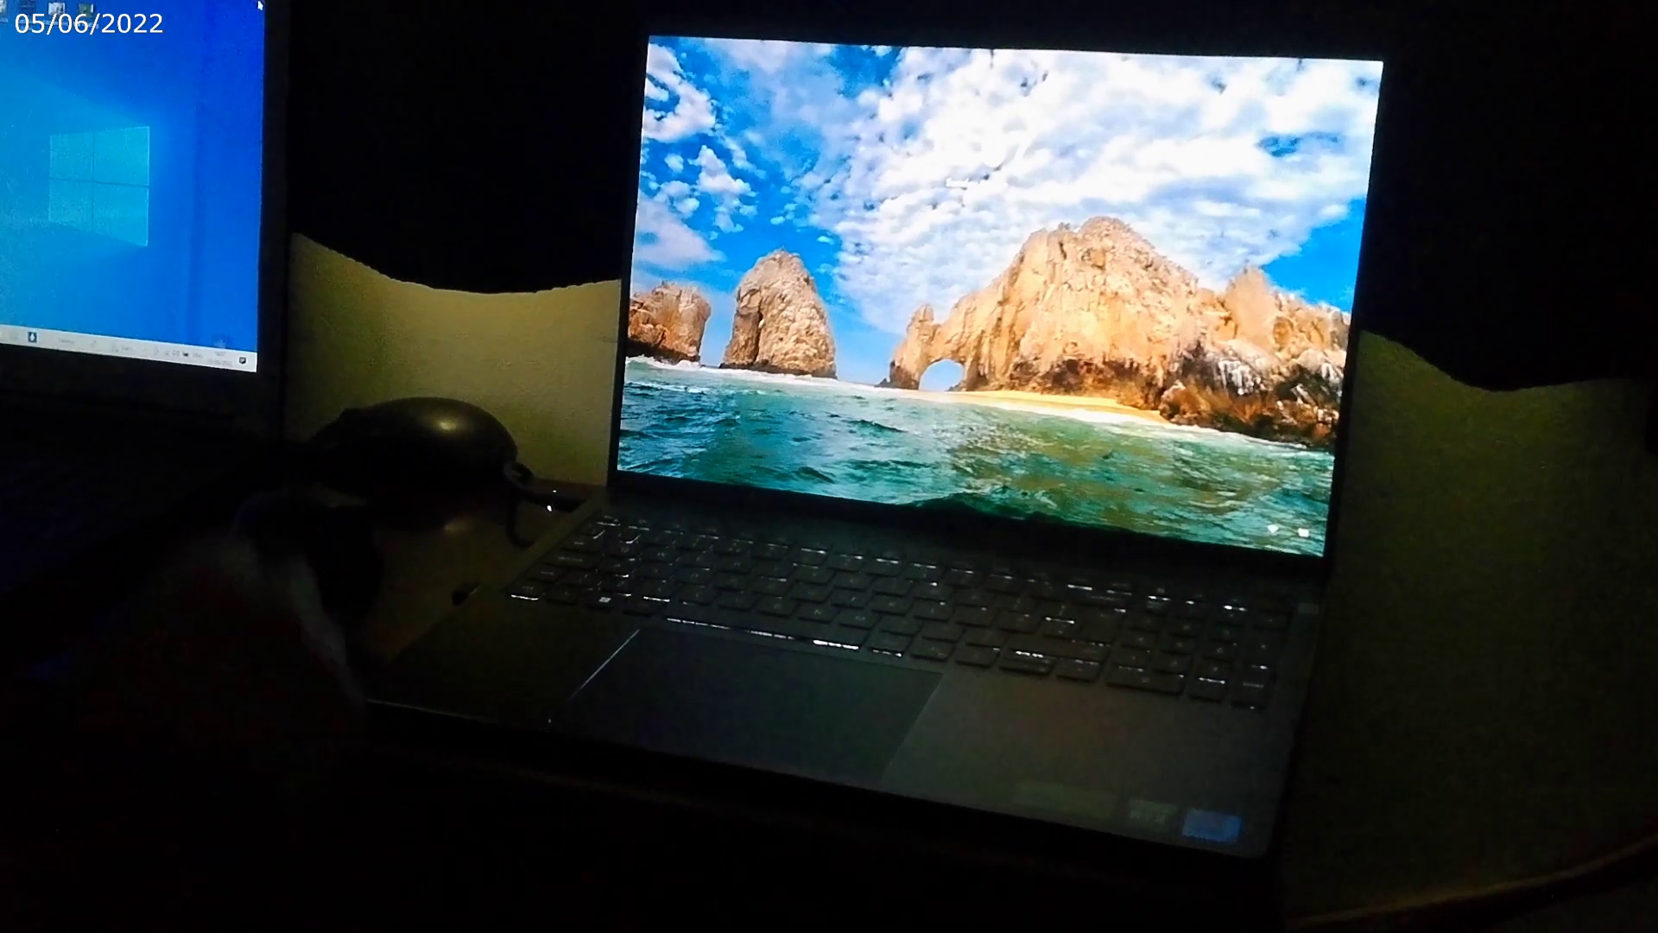
Dismiss the Windows lock screen to reach the PIN sign-in.
{"action": "key", "text": "space"}
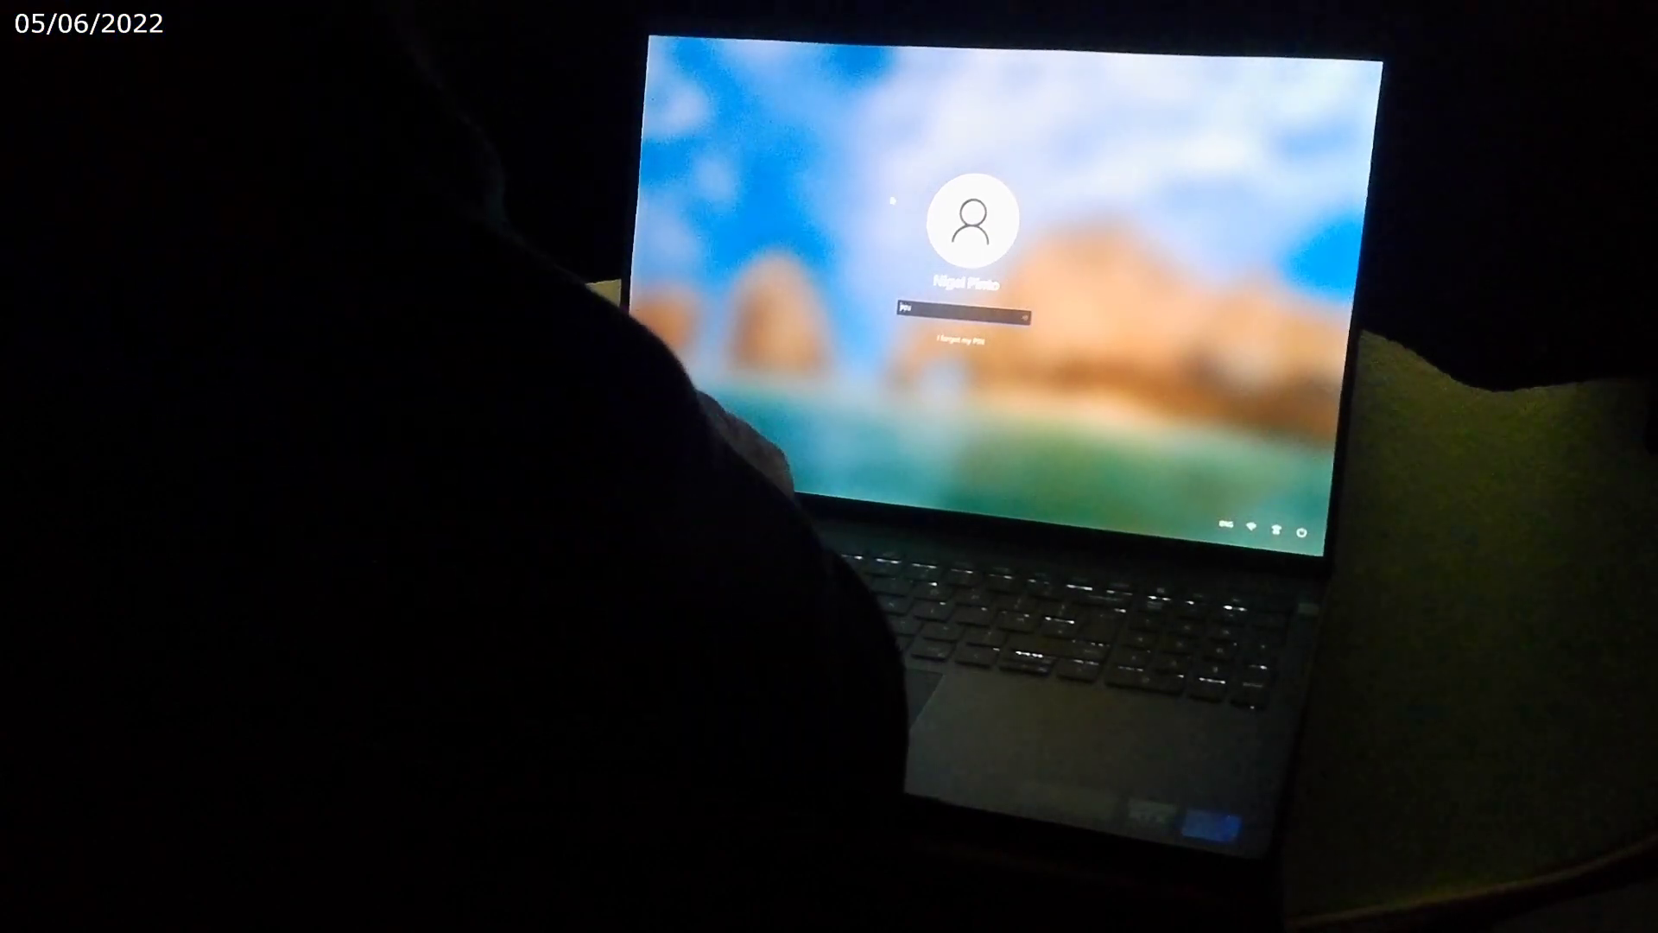
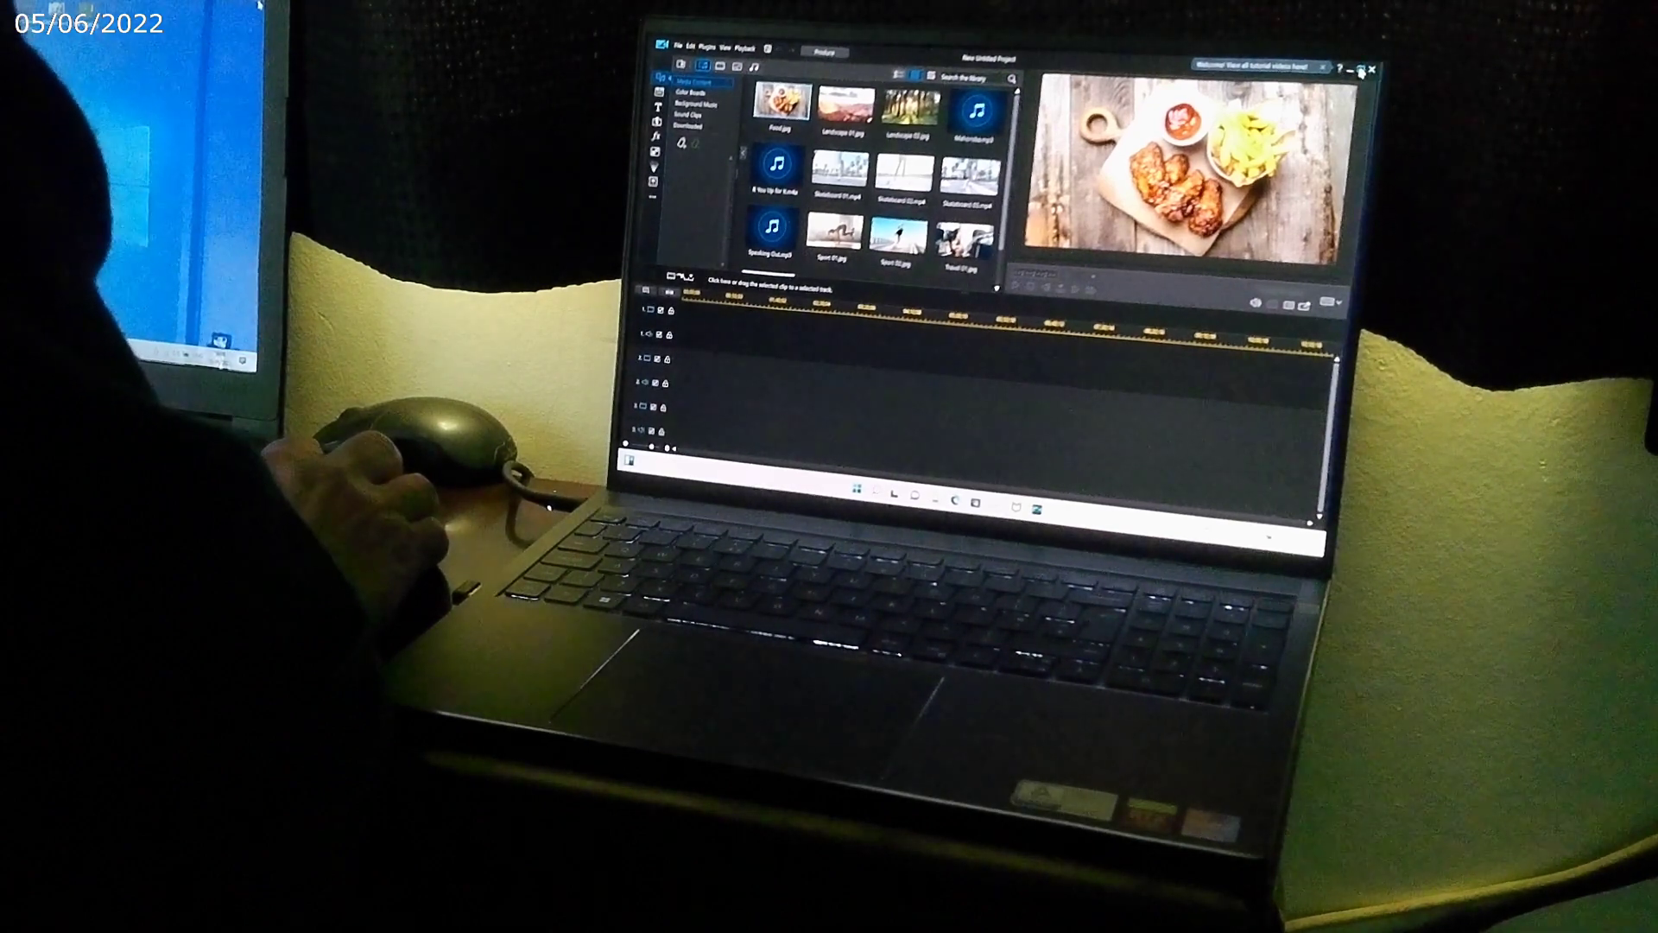
Shift the editor window left, rewind the playhead to the start, and bring up Import Media.
{"action": "left_click_drag", "start_coordinate": [1128, 65], "coordinate": [1082, 69]}
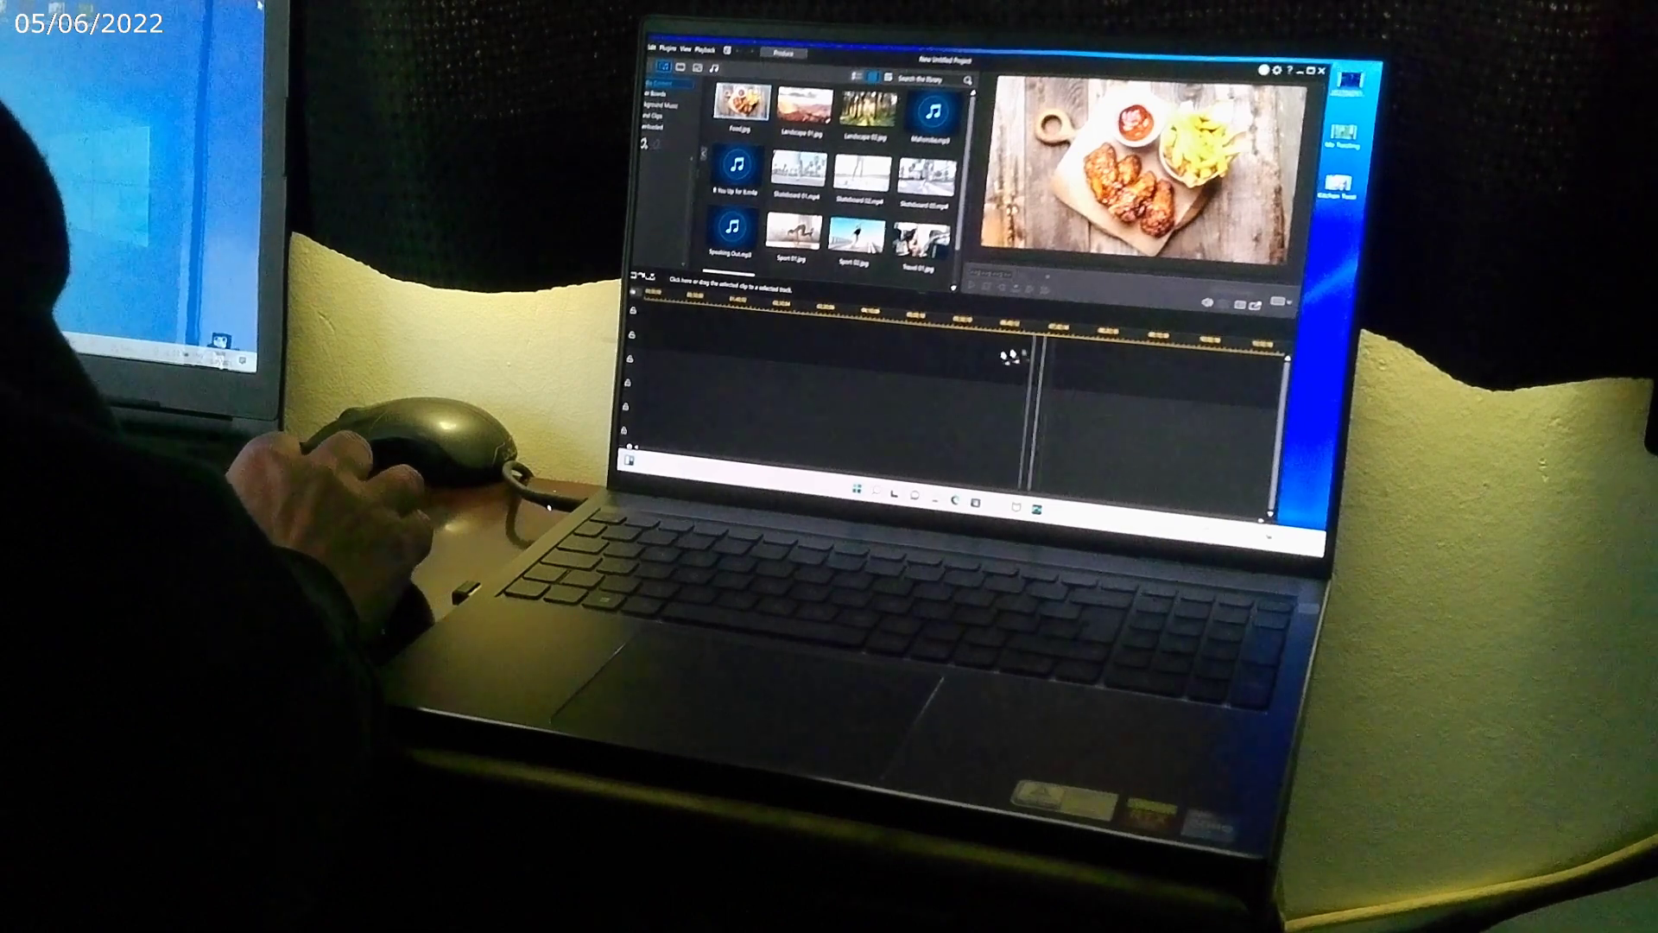
{"action": "left_click_drag", "start_coordinate": [1024, 389], "coordinate": [644, 331]}
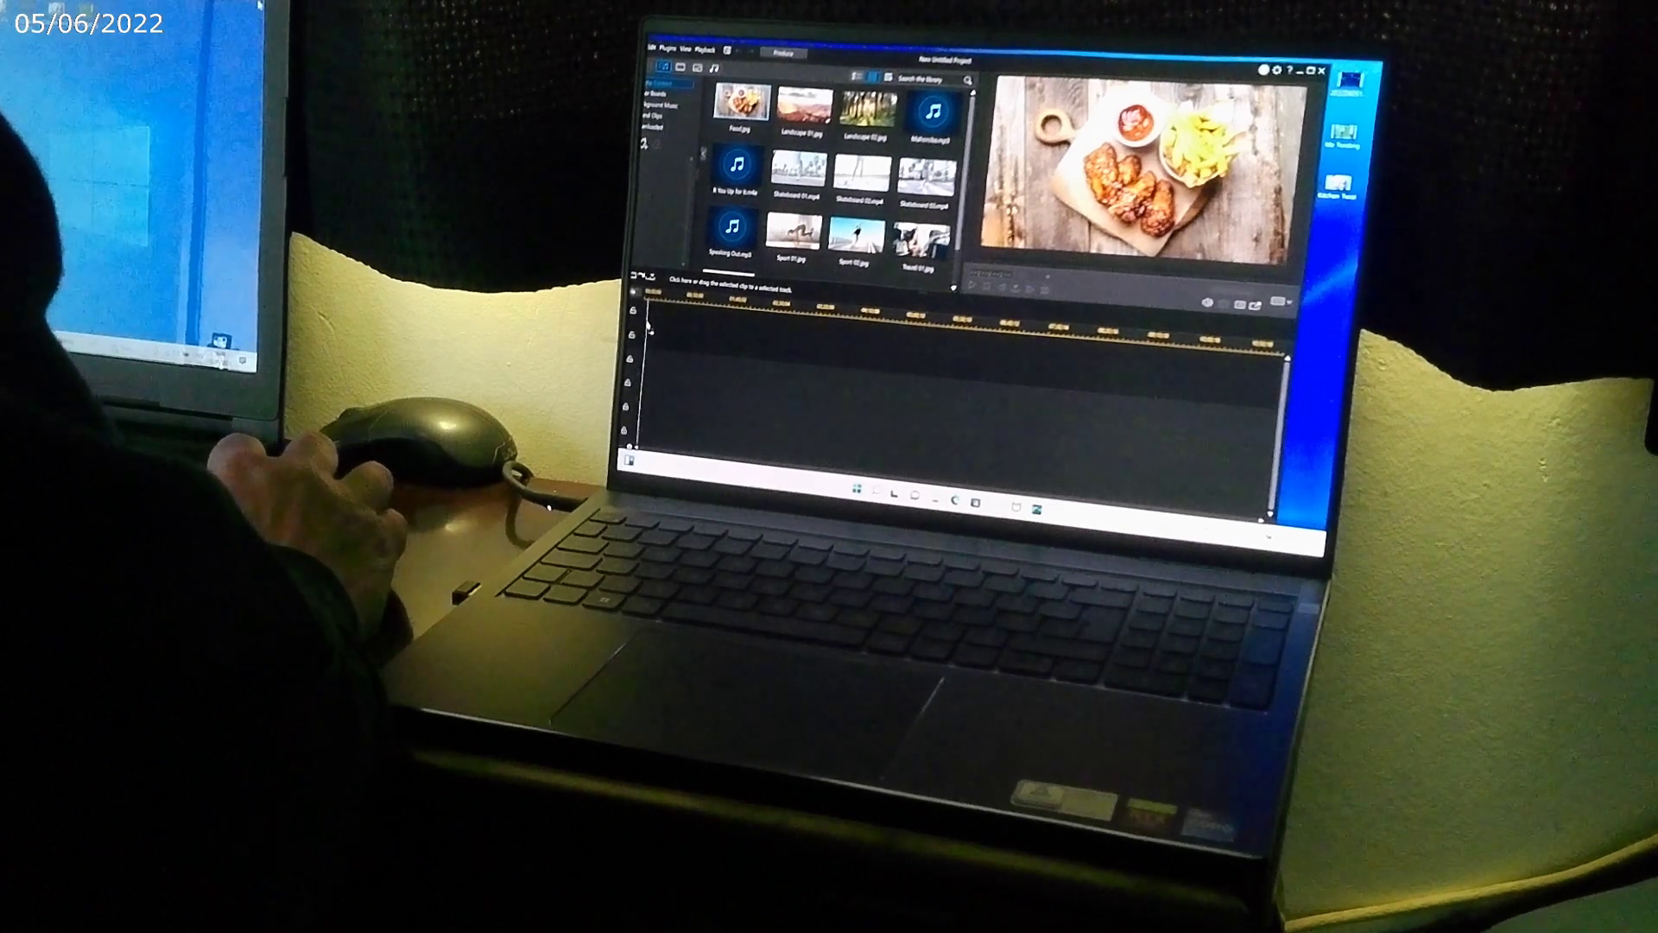
{"action": "left_click", "coordinate": [644, 331]}
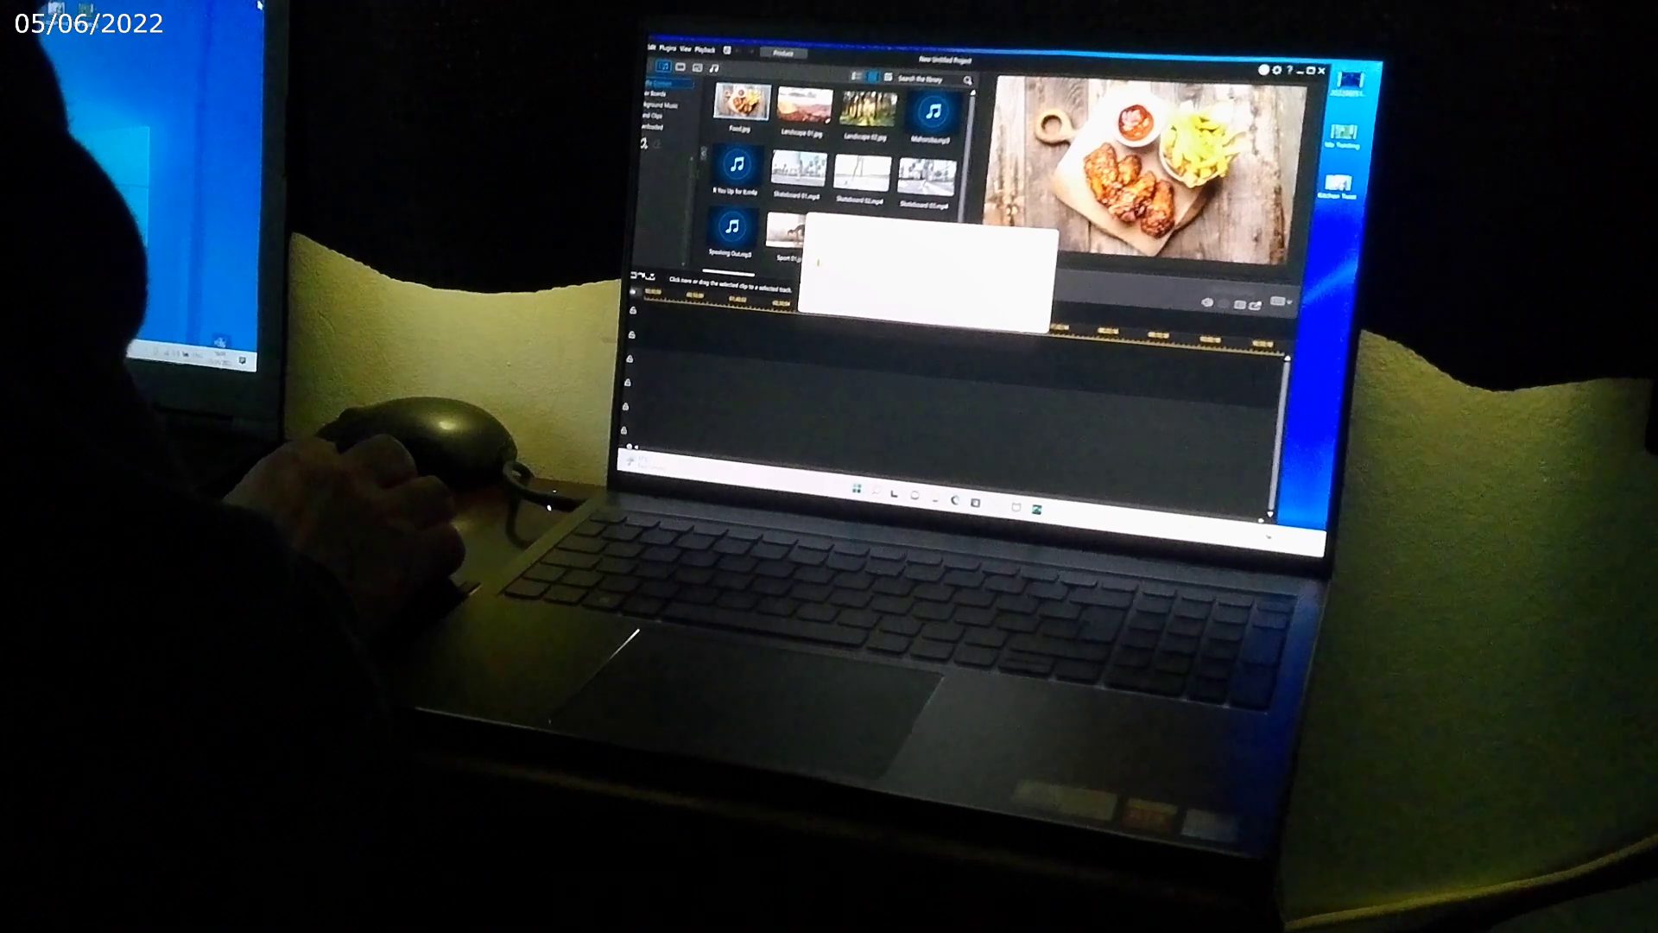
Import the chosen clips, select the background clip, and bring up placement options for the dancer clip.
{"action": "left_click", "coordinate": [984, 311]}
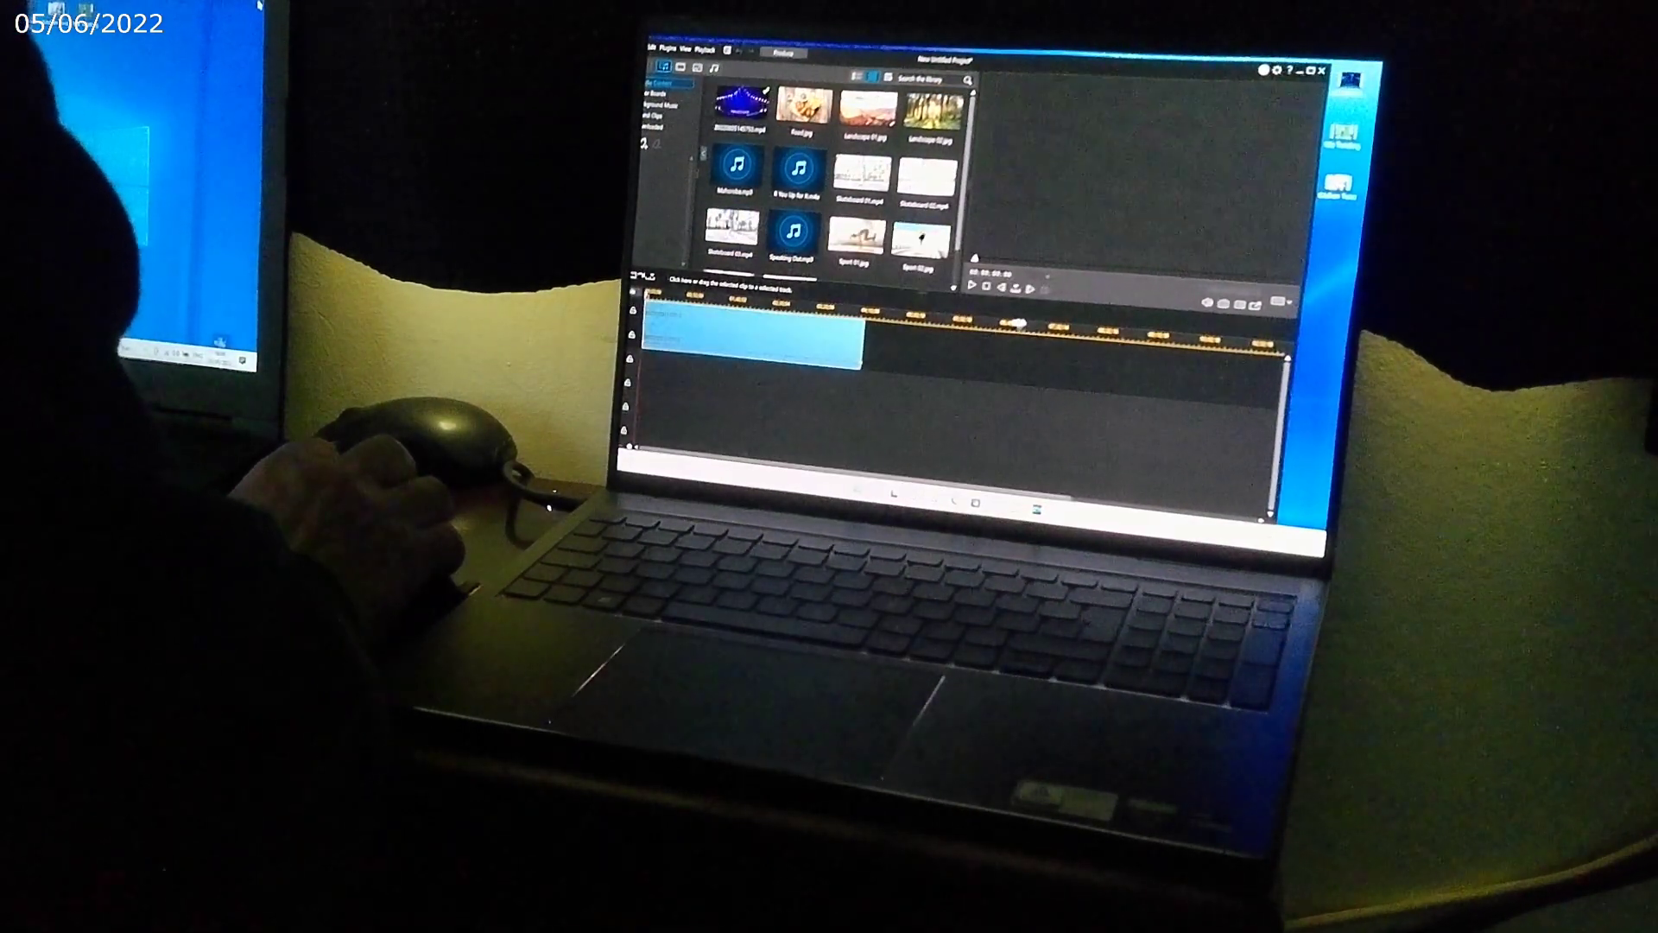
{"action": "left_click", "coordinate": [1015, 324]}
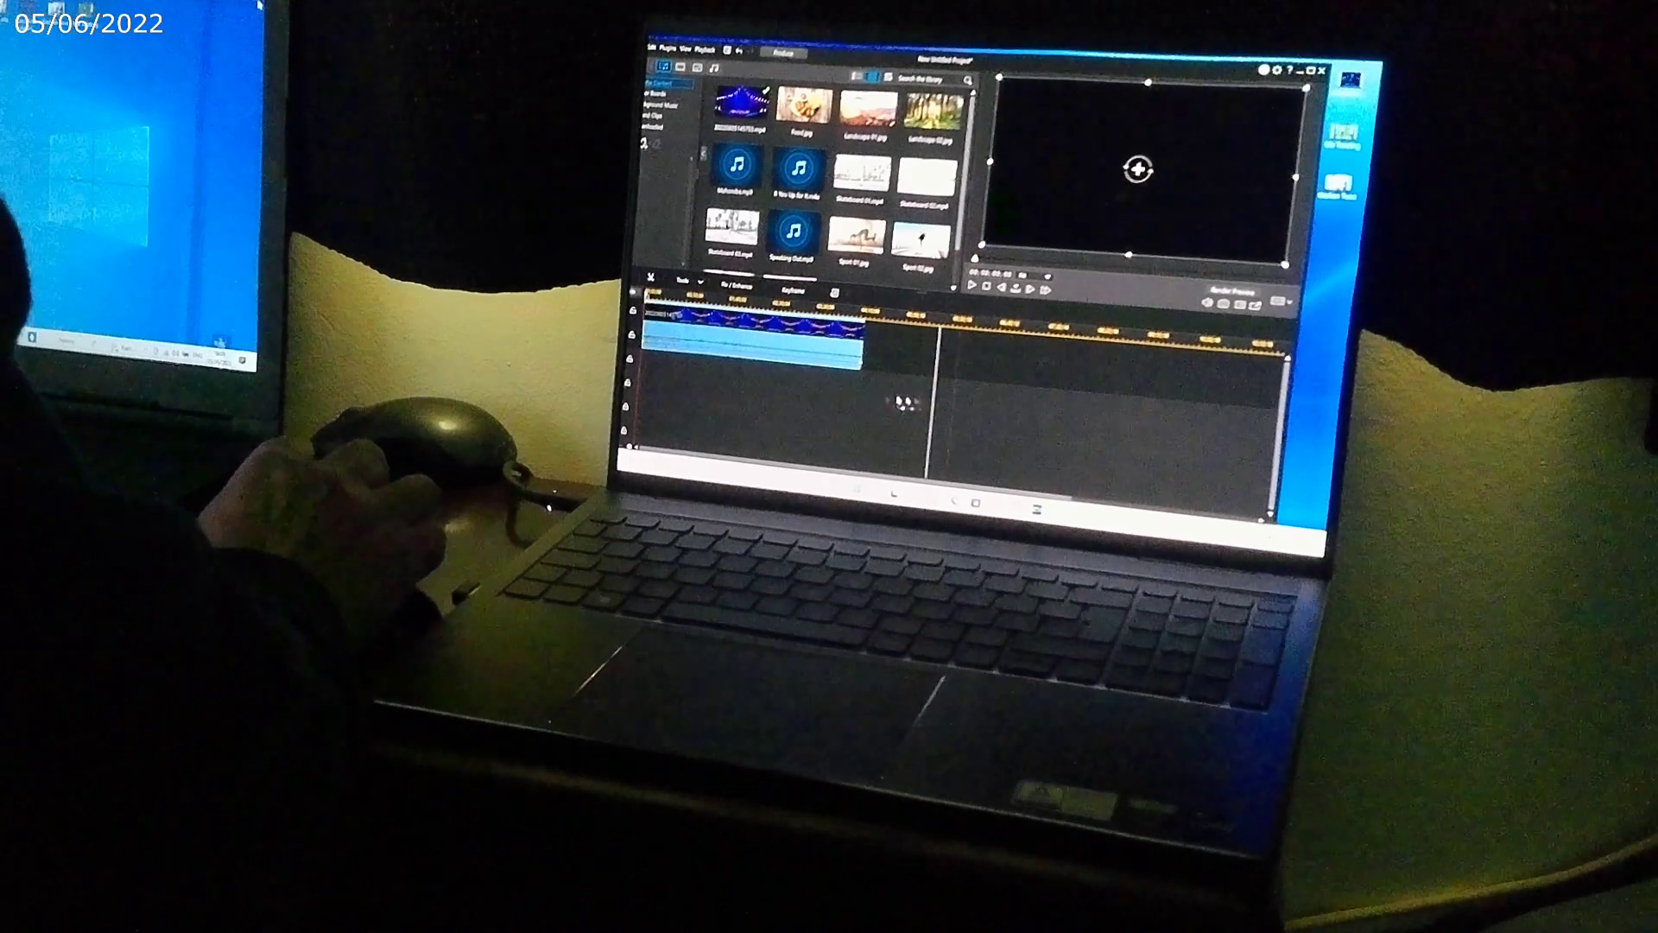
{"action": "right_click", "coordinate": [641, 378]}
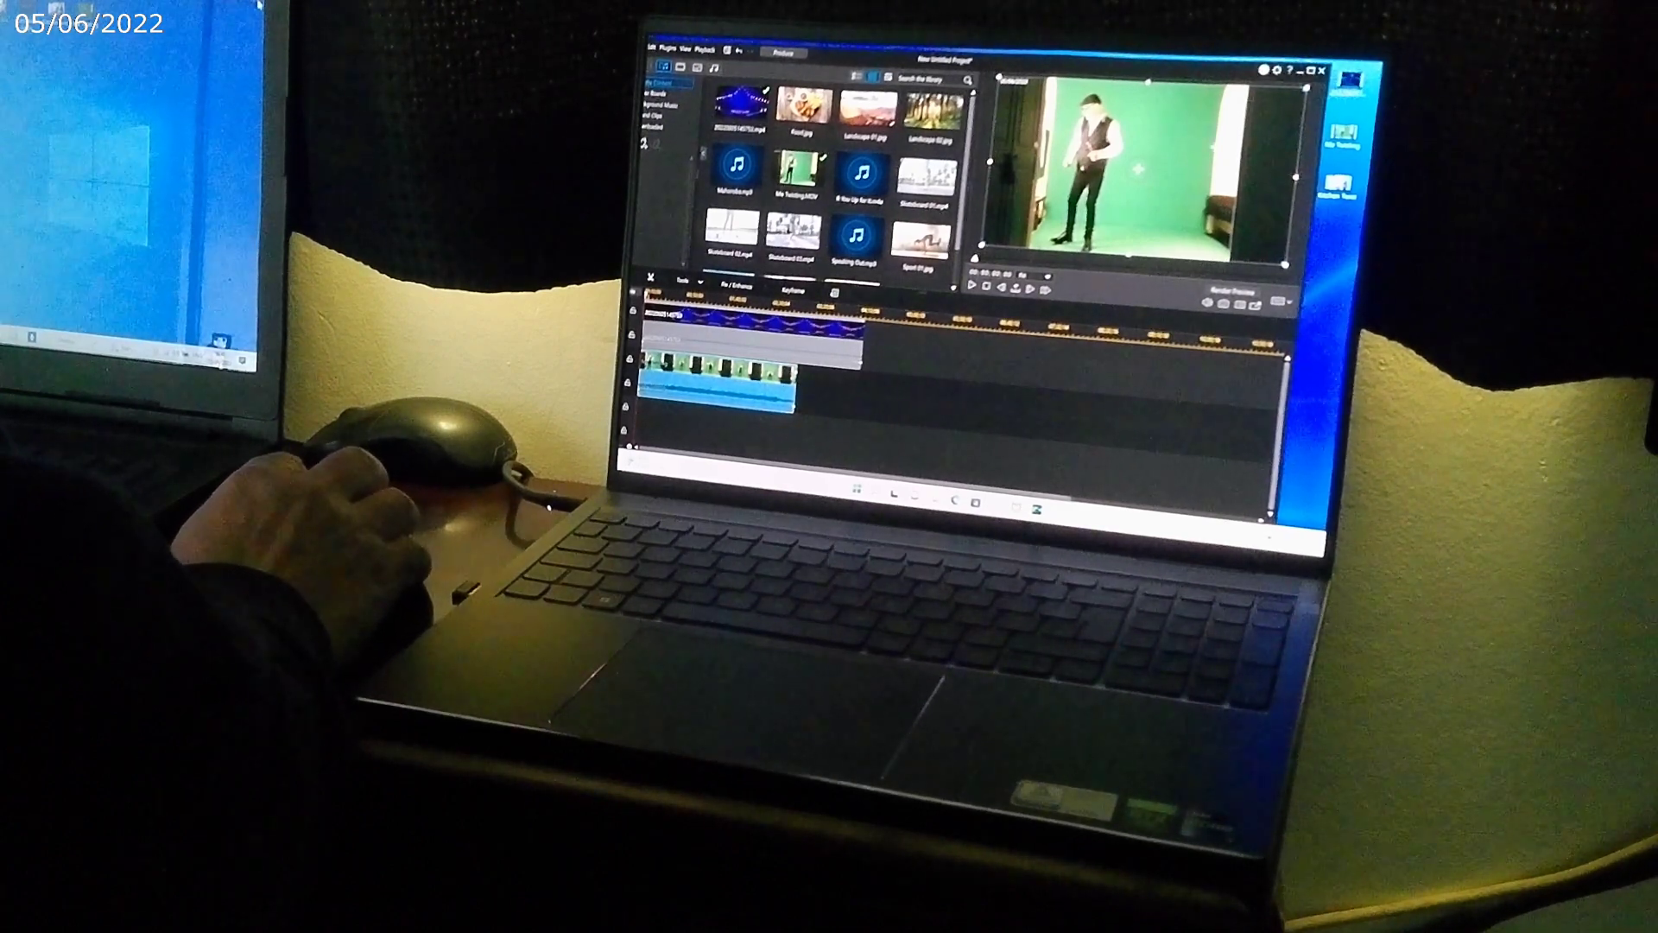
Choose Crop/Zoom/Pan from the Tools list for the dancer clip.
{"action": "left_click", "coordinate": [700, 283]}
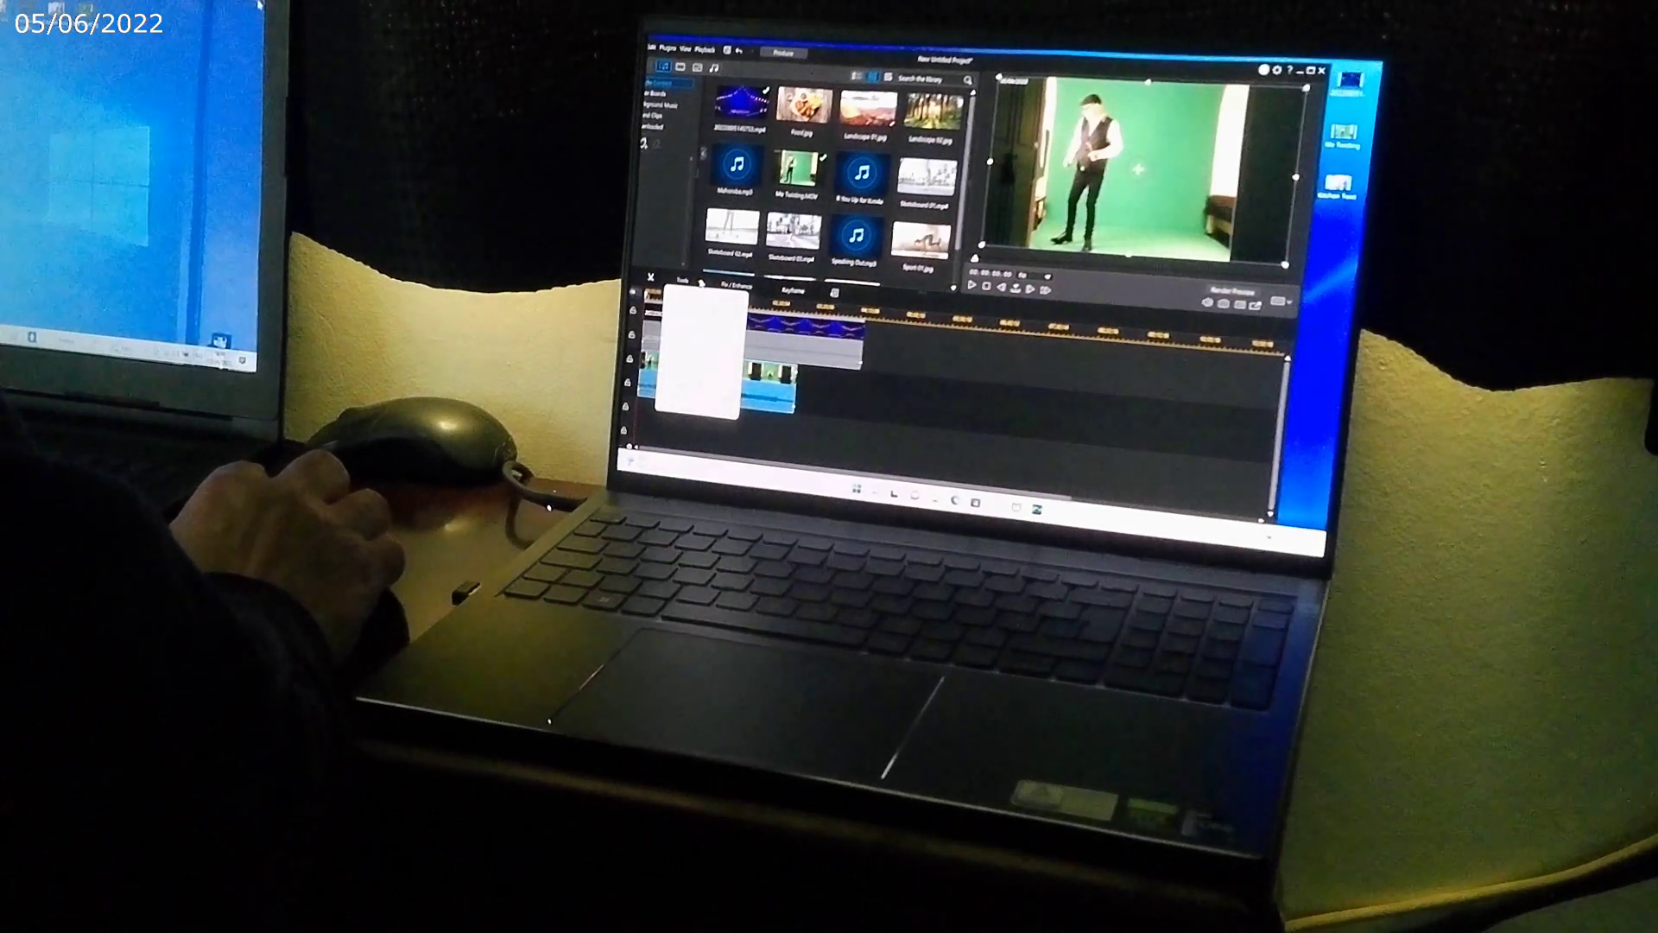
{"action": "left_click", "coordinate": [695, 328]}
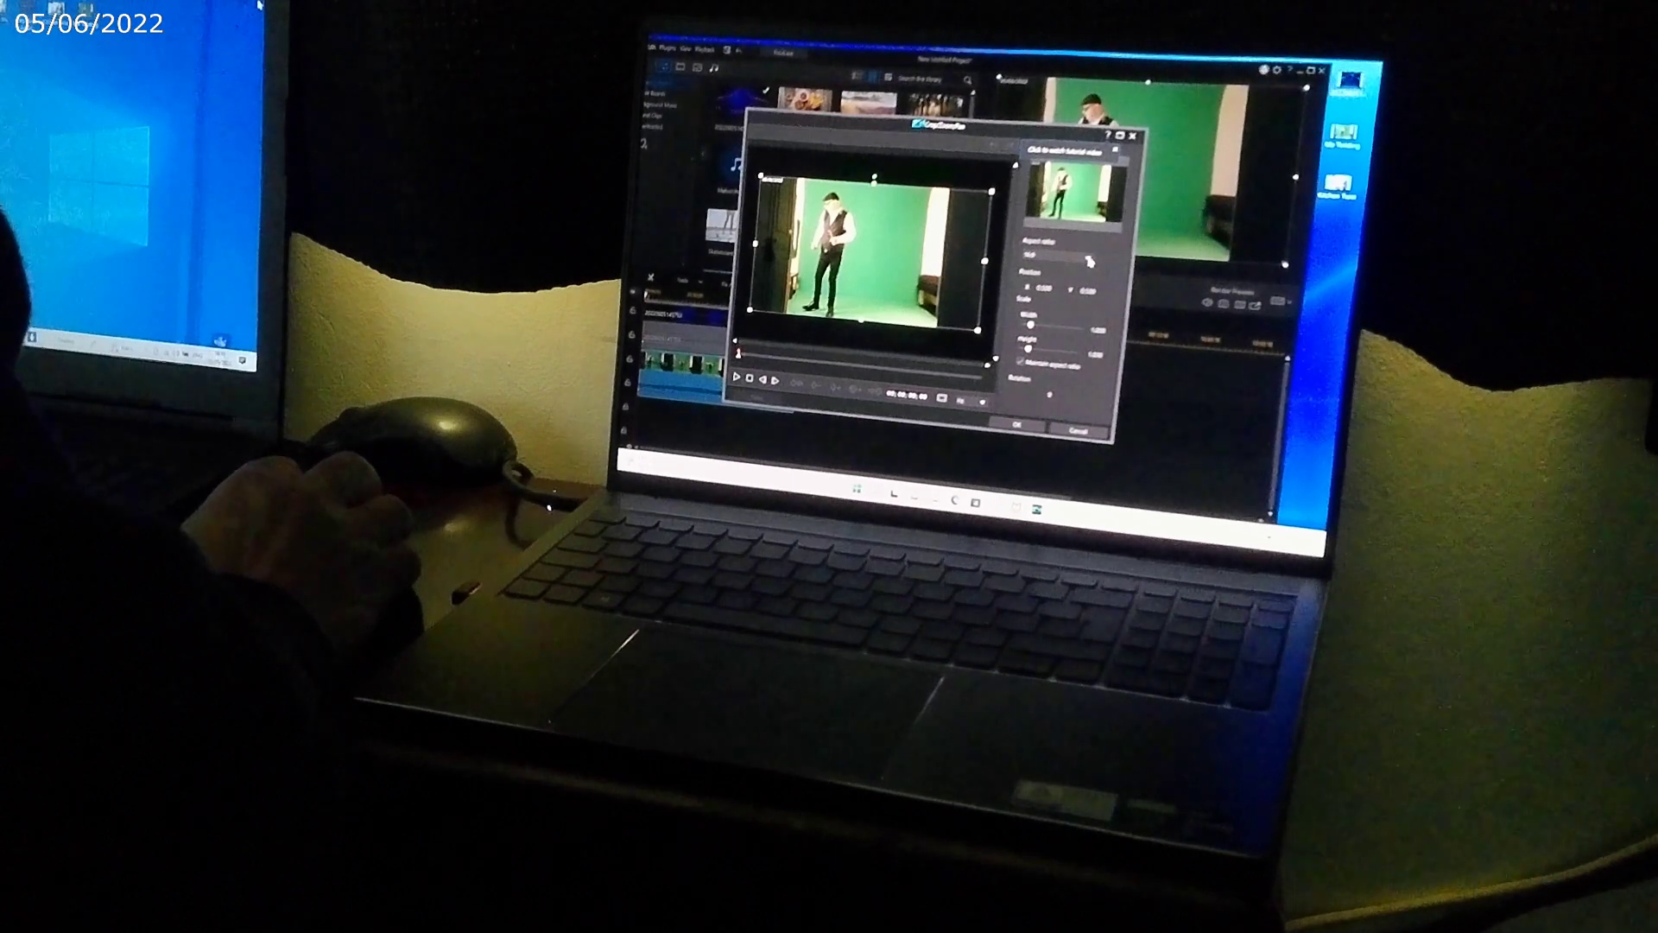
Crop the dancer clip to a Freeform box tightly around the dancer and apply it.
{"action": "left_click", "coordinate": [1089, 257]}
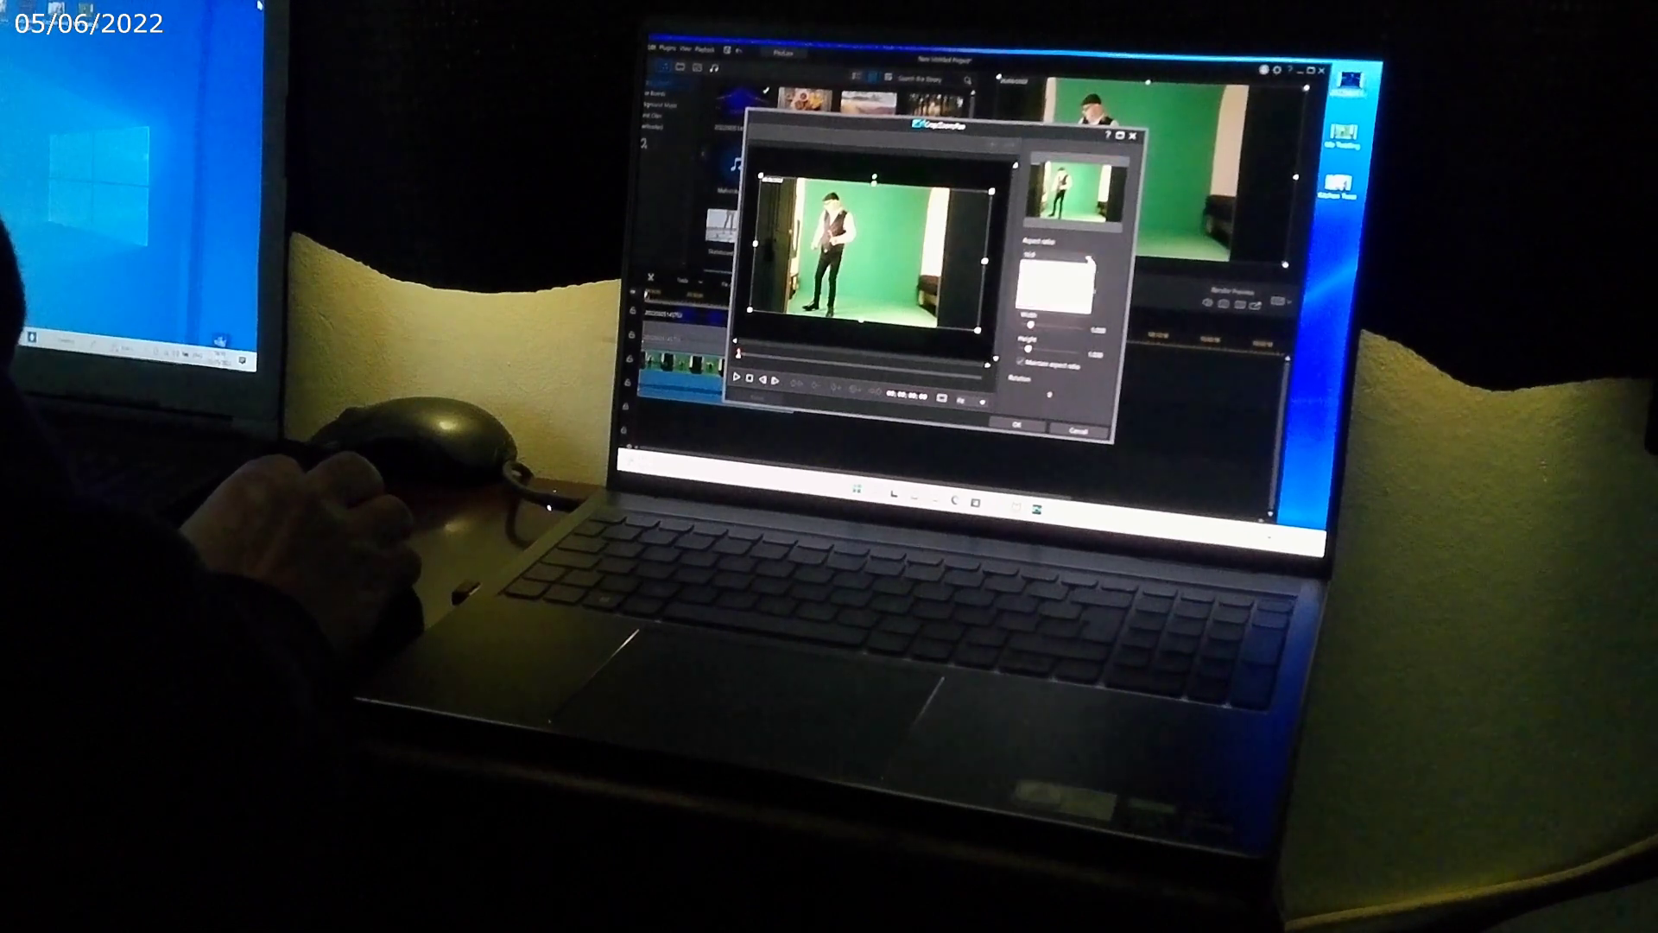
{"action": "left_click", "coordinate": [1049, 315]}
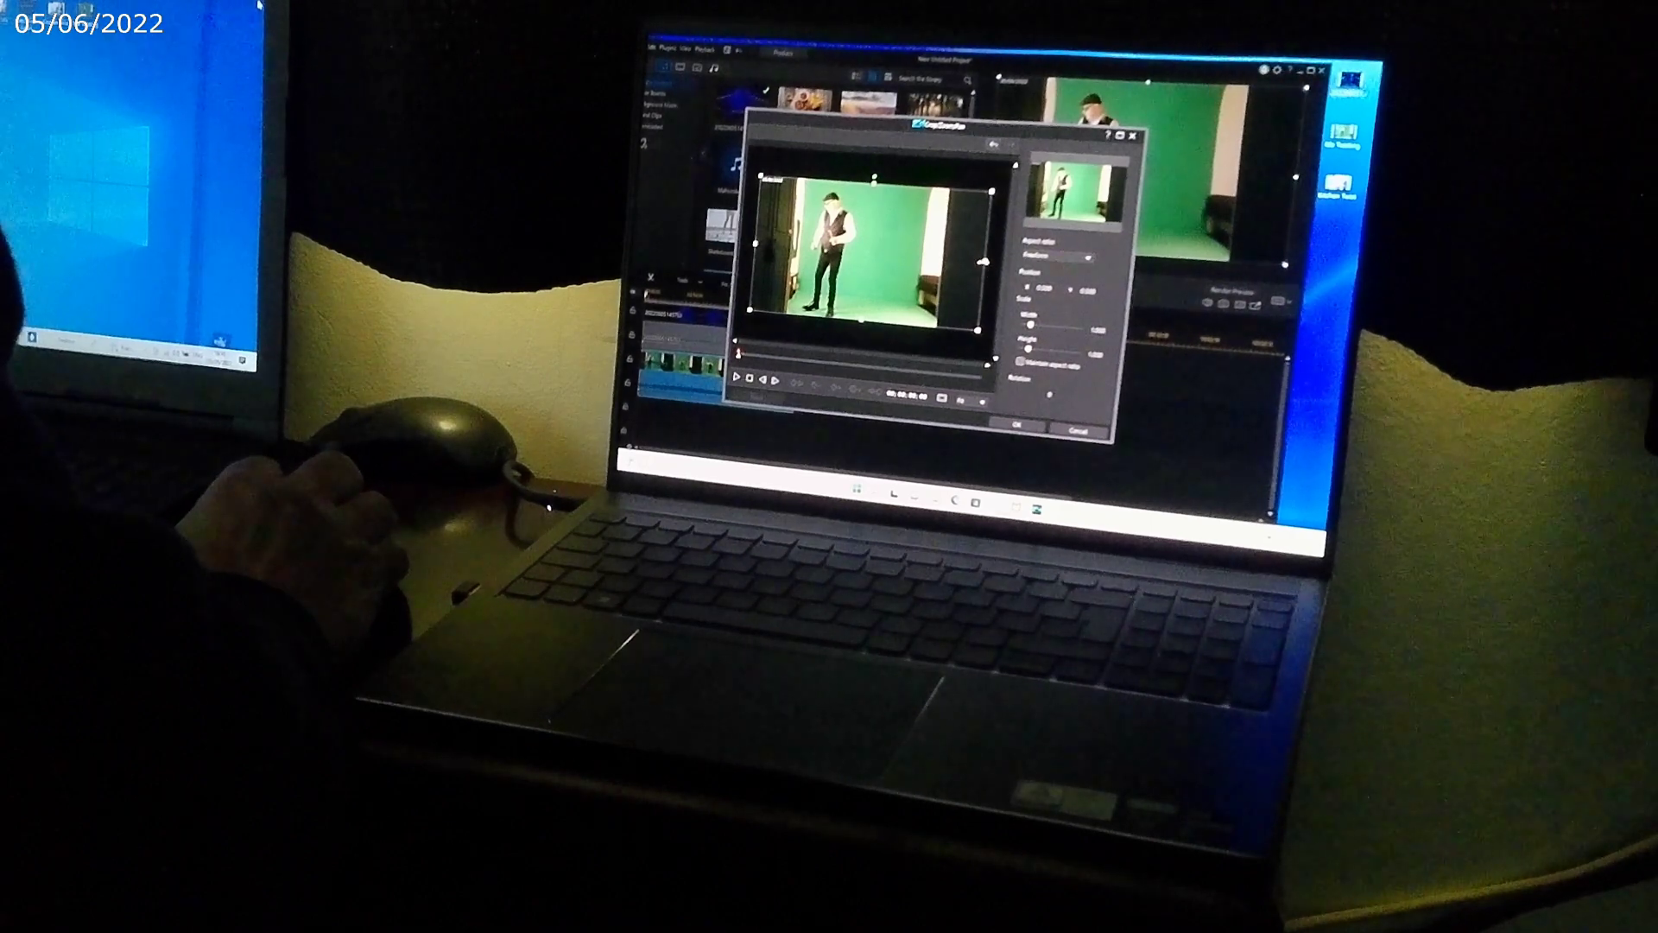
{"action": "left_click_drag", "start_coordinate": [986, 260], "coordinate": [914, 255]}
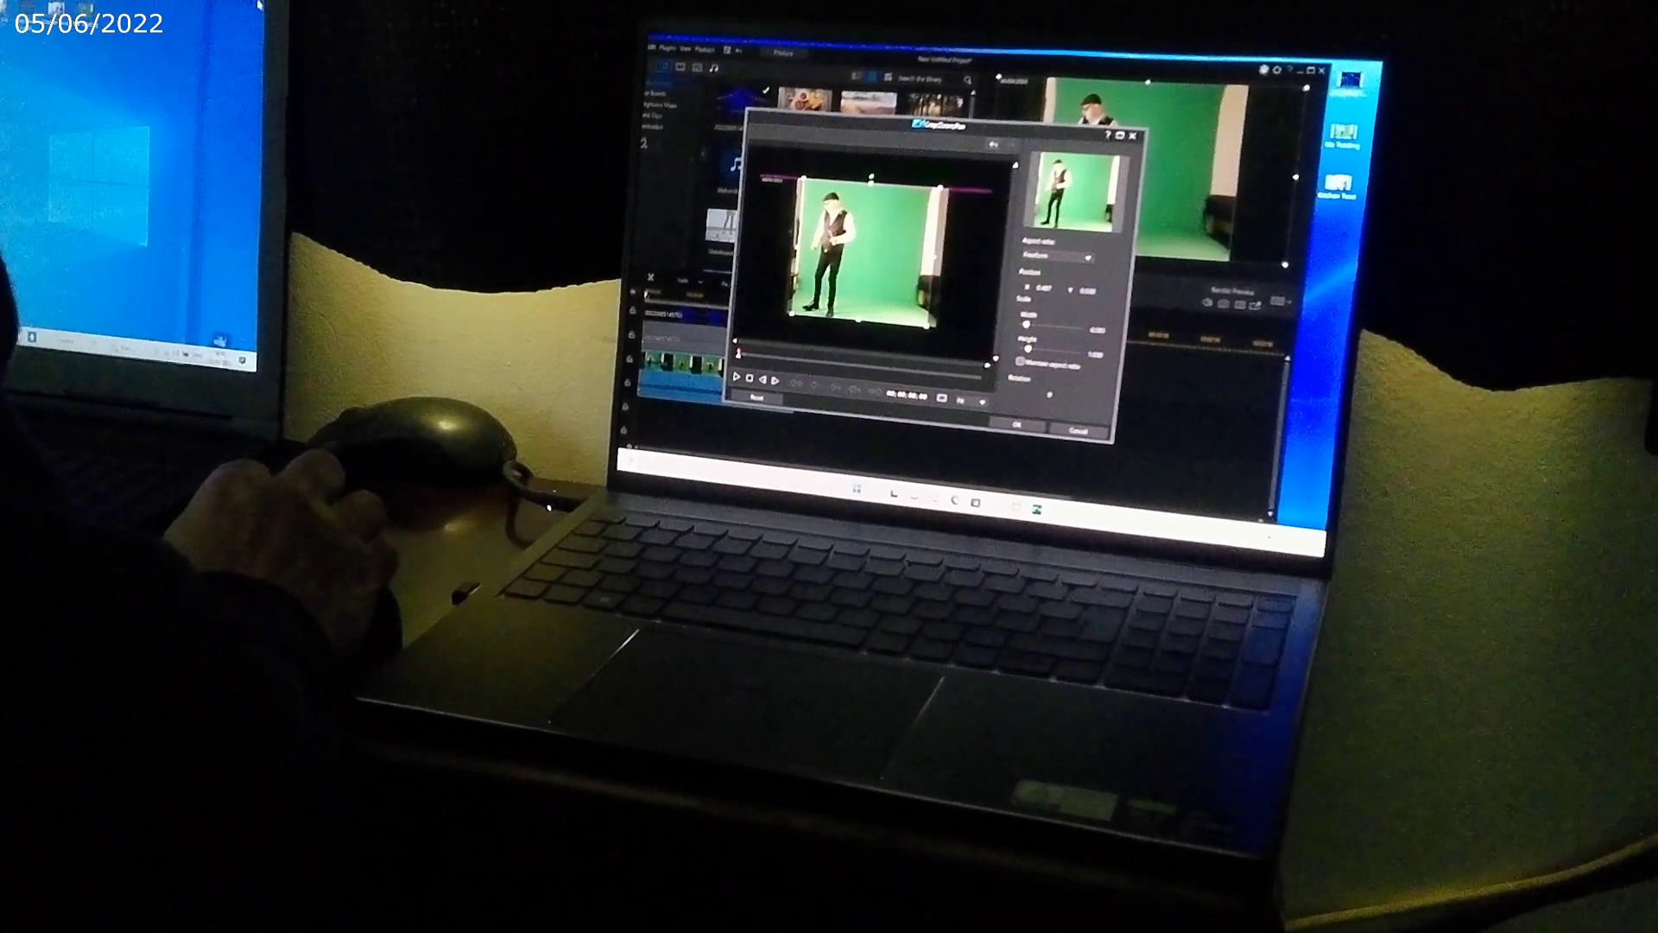
{"action": "left_click_drag", "start_coordinate": [868, 253], "coordinate": [925, 257]}
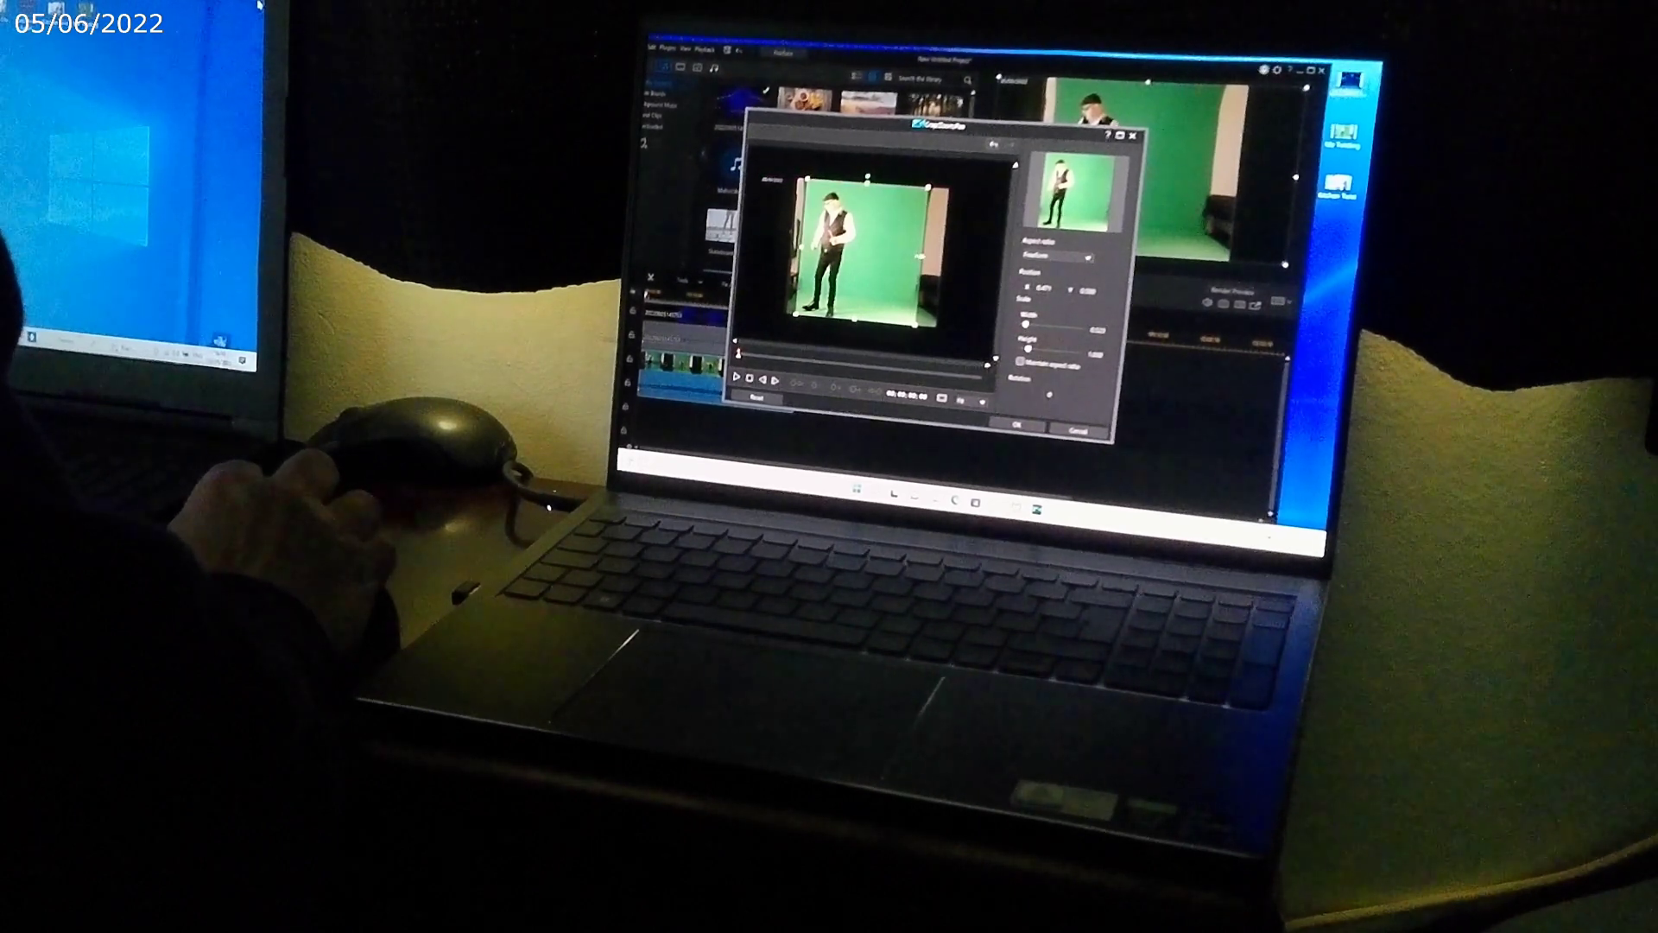
{"action": "left_click_drag", "start_coordinate": [1029, 334], "coordinate": [1027, 335]}
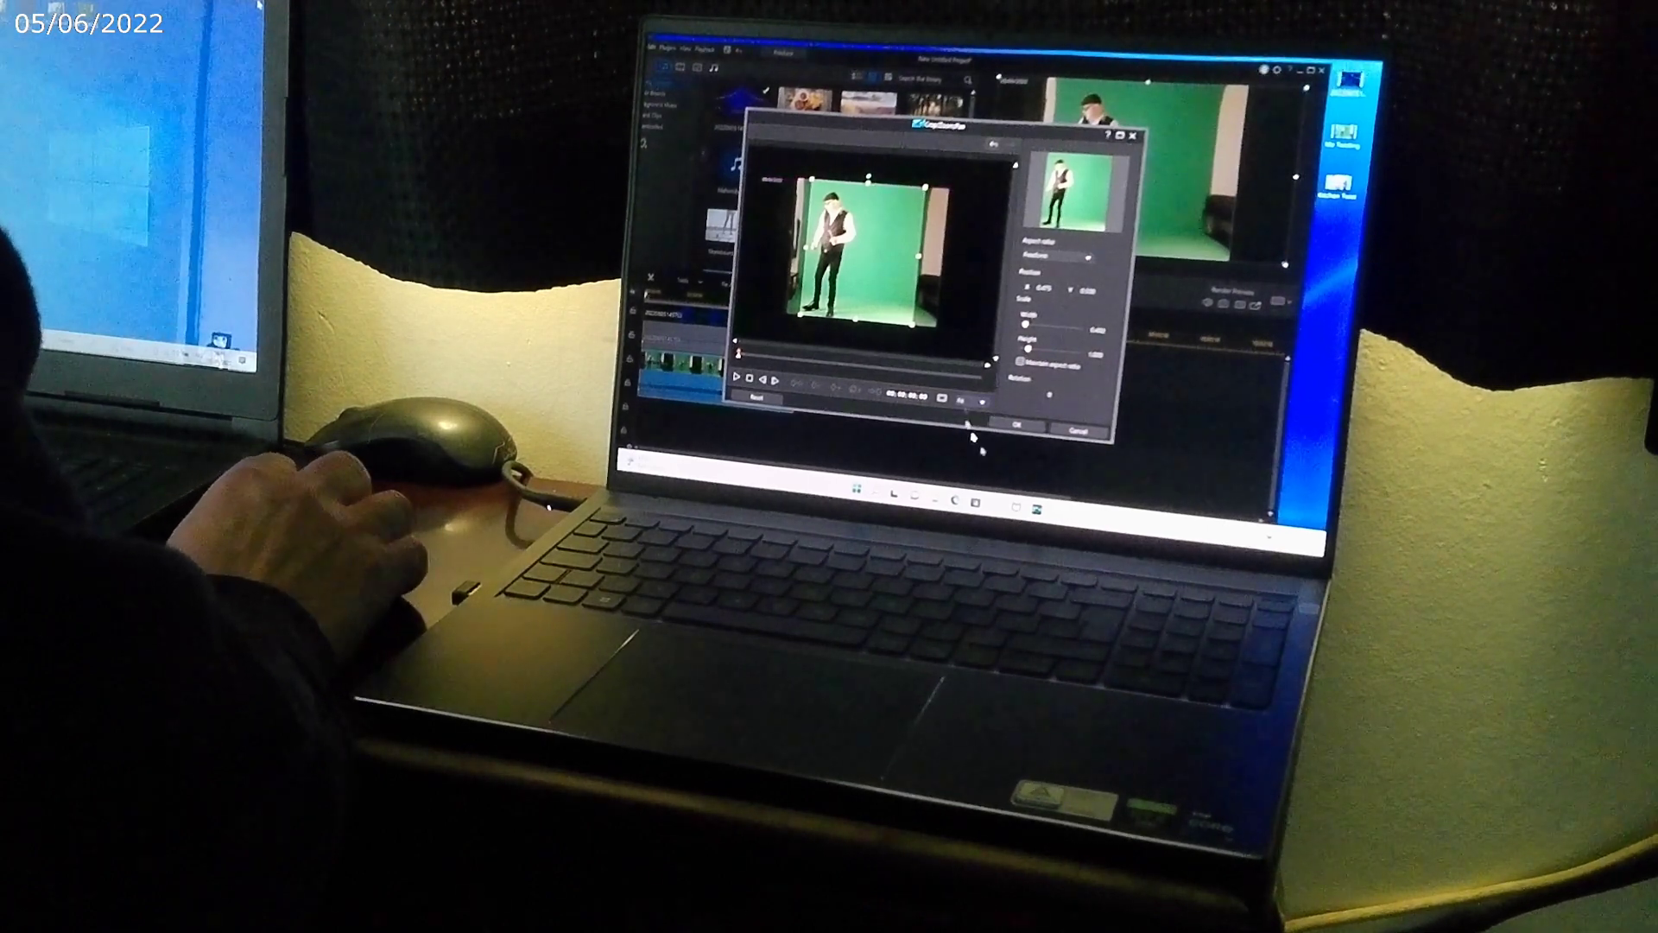
{"action": "left_click", "coordinate": [1023, 425]}
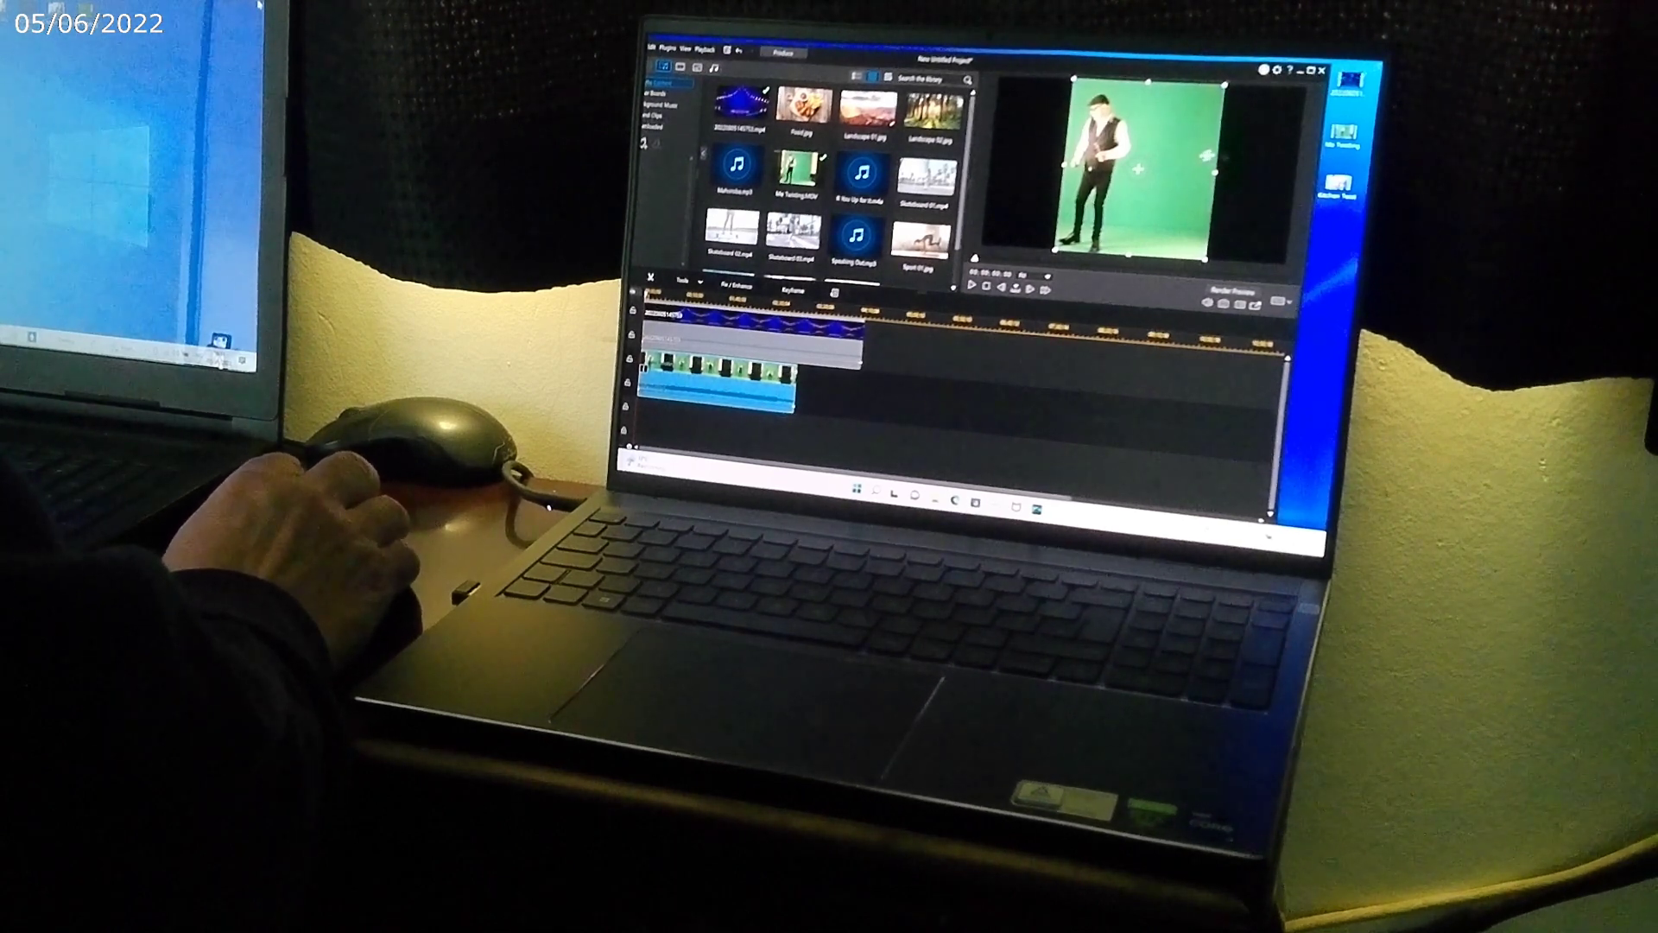
Deselect the clip and play the preview of the cropped dancer over the stage.
{"action": "left_click", "coordinate": [880, 449]}
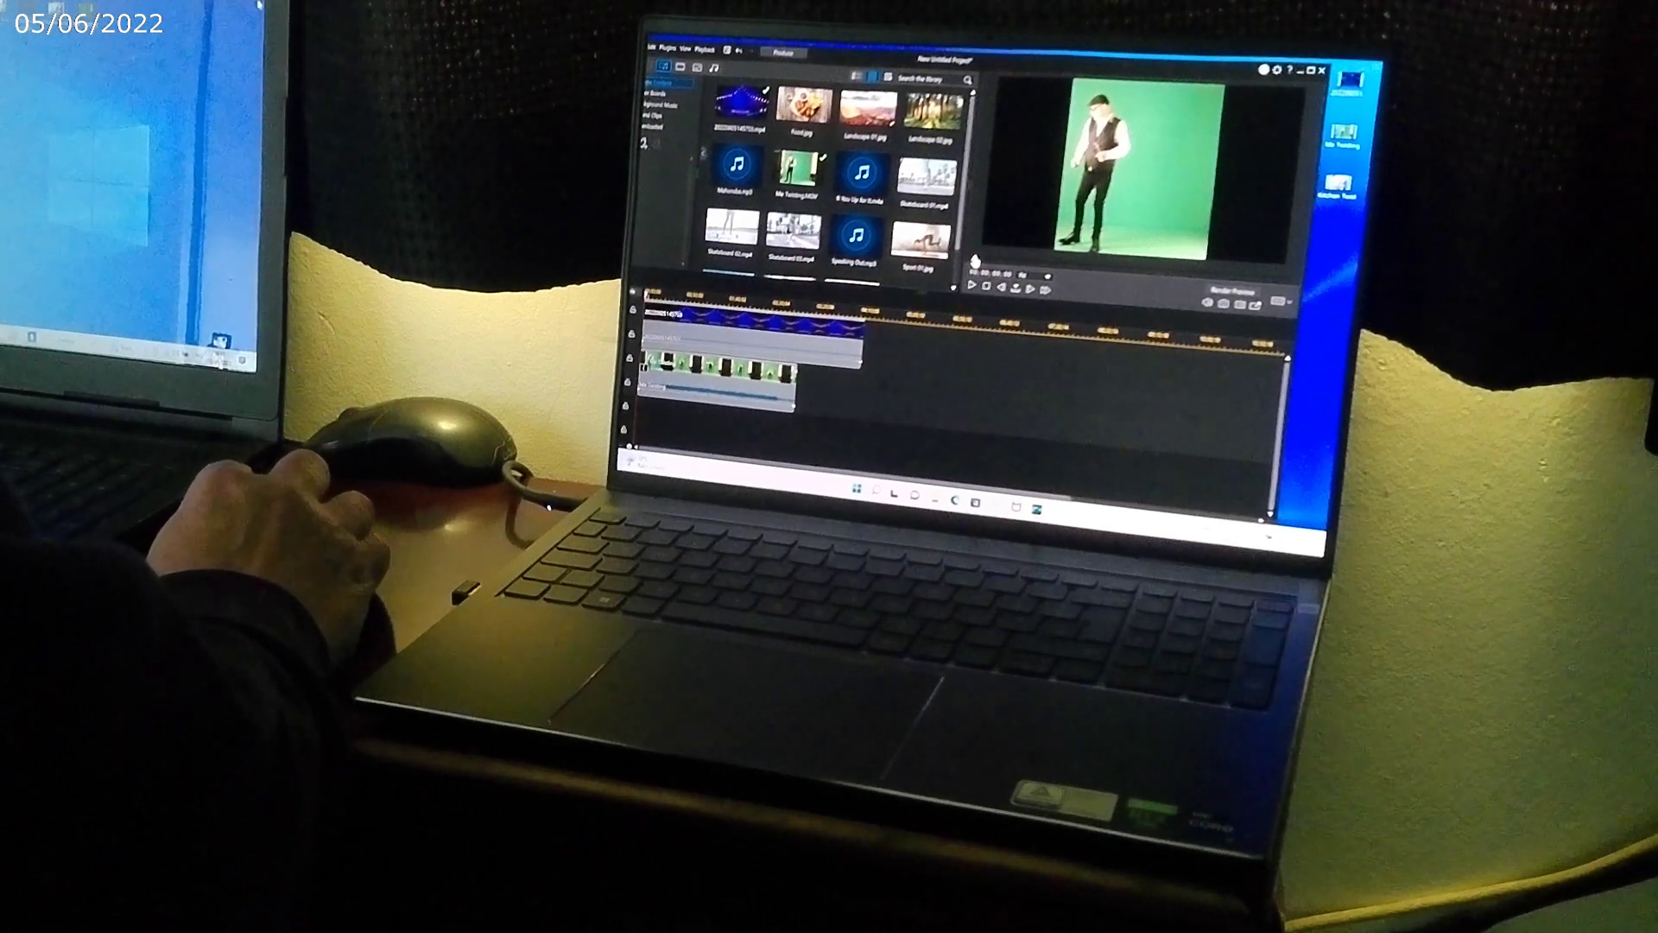
{"action": "key", "text": "space"}
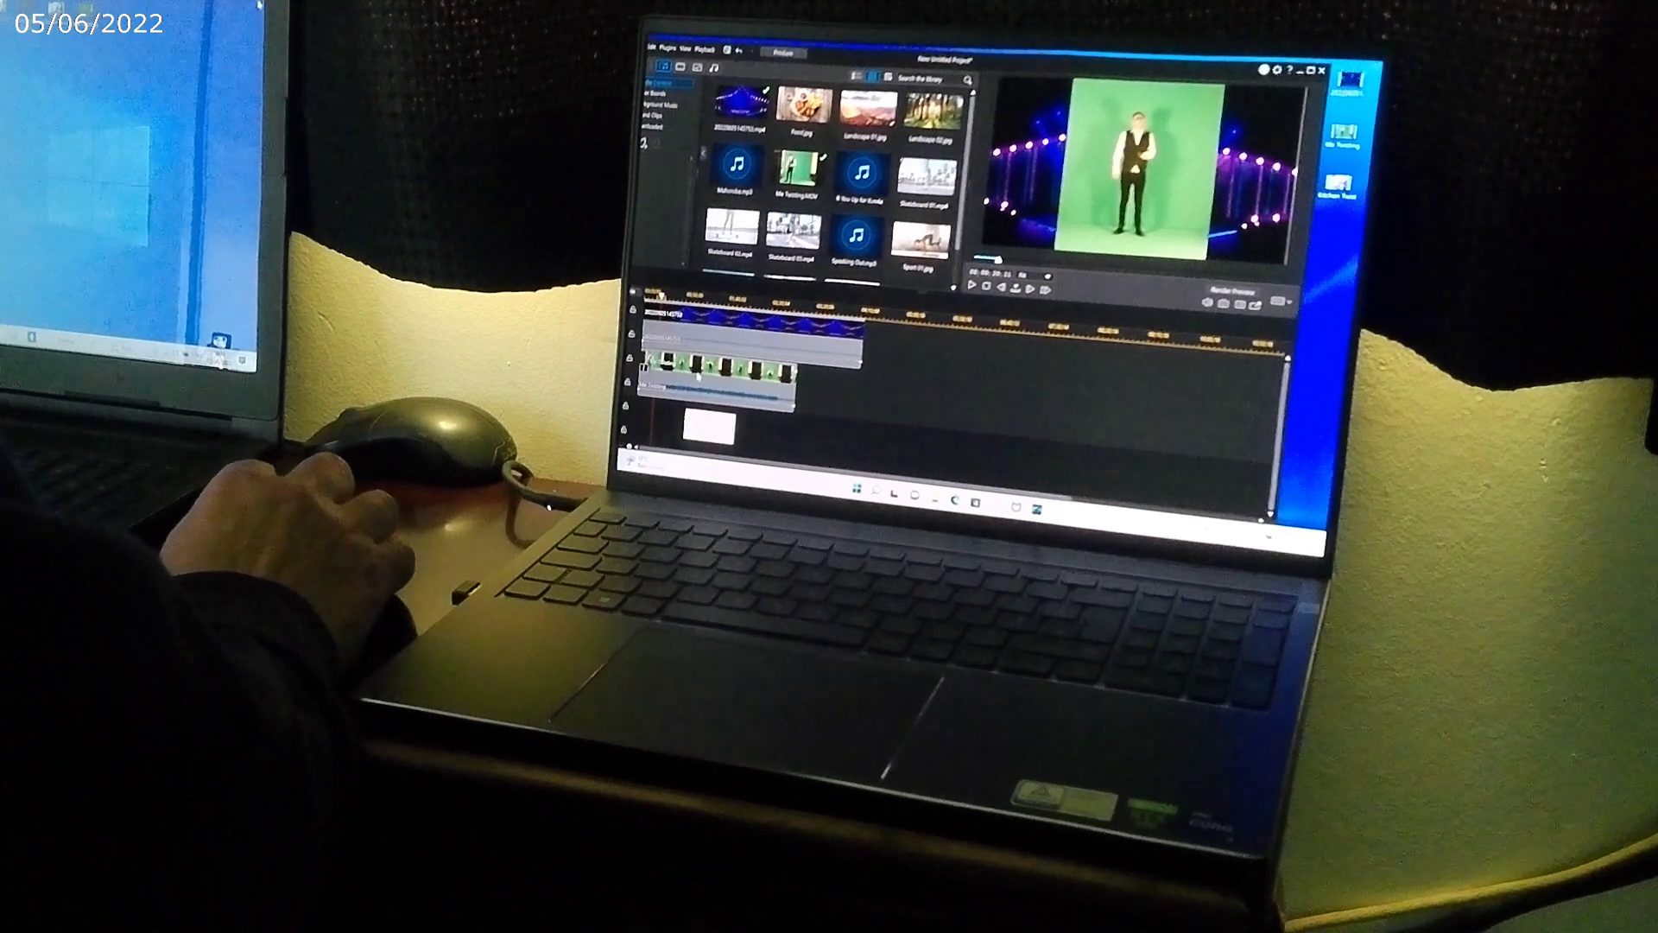
Open PiP Designer for the dancer clip and sample its green backdrop under Chroma Key.
{"action": "left_click", "coordinate": [713, 390]}
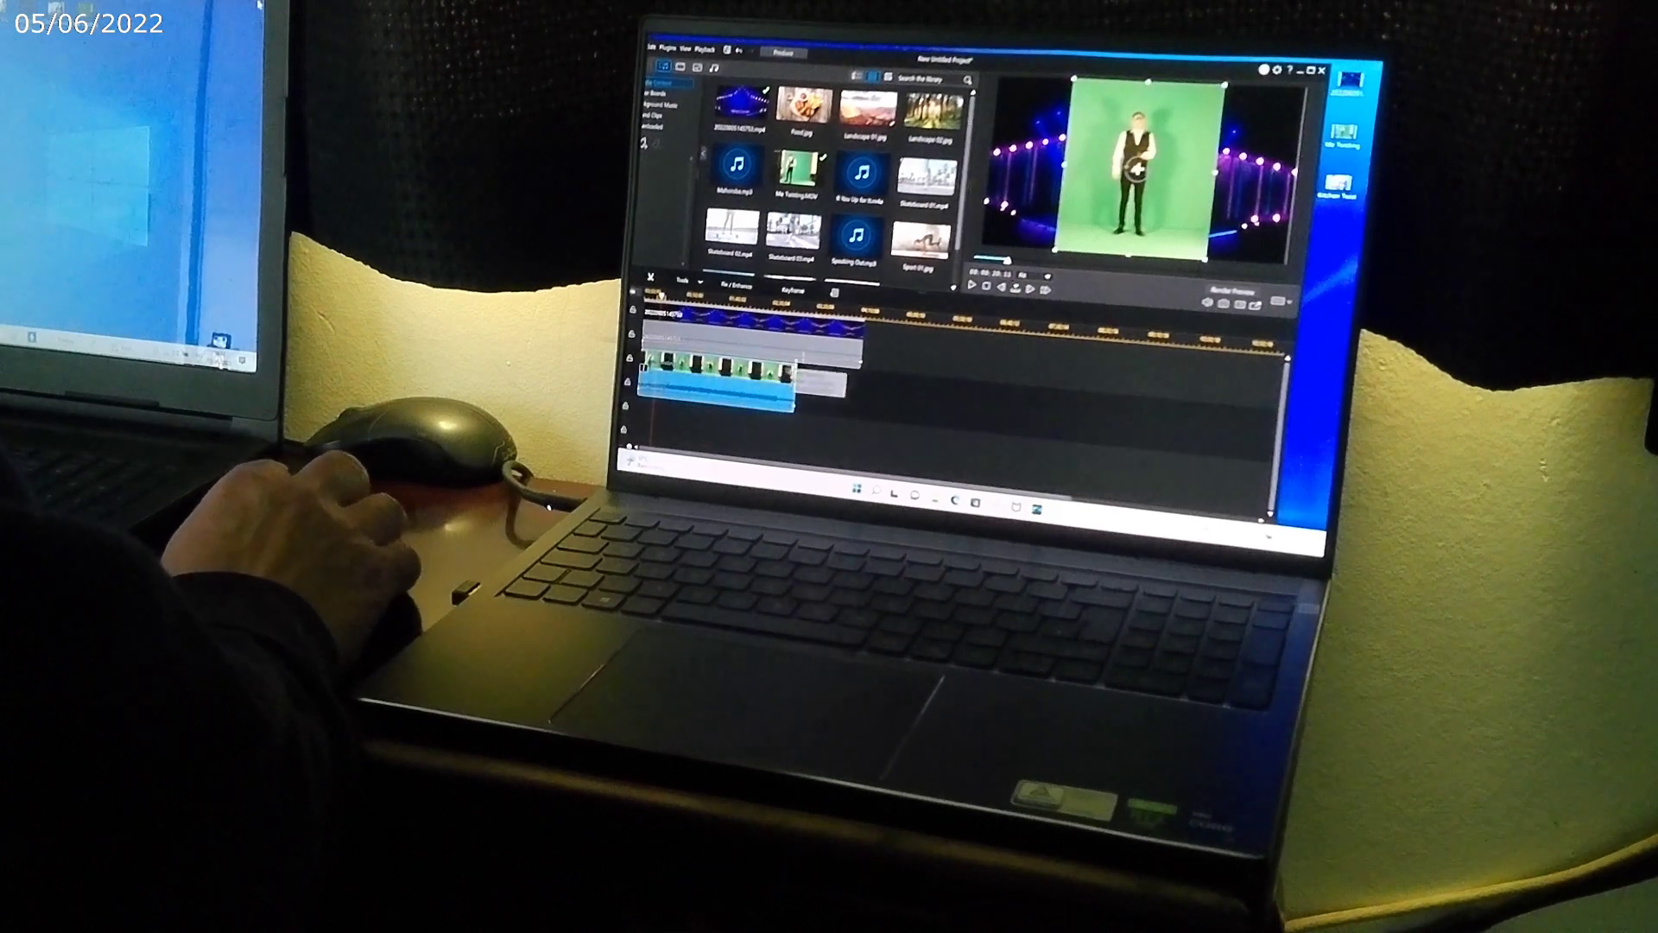
{"action": "left_click", "coordinate": [687, 282]}
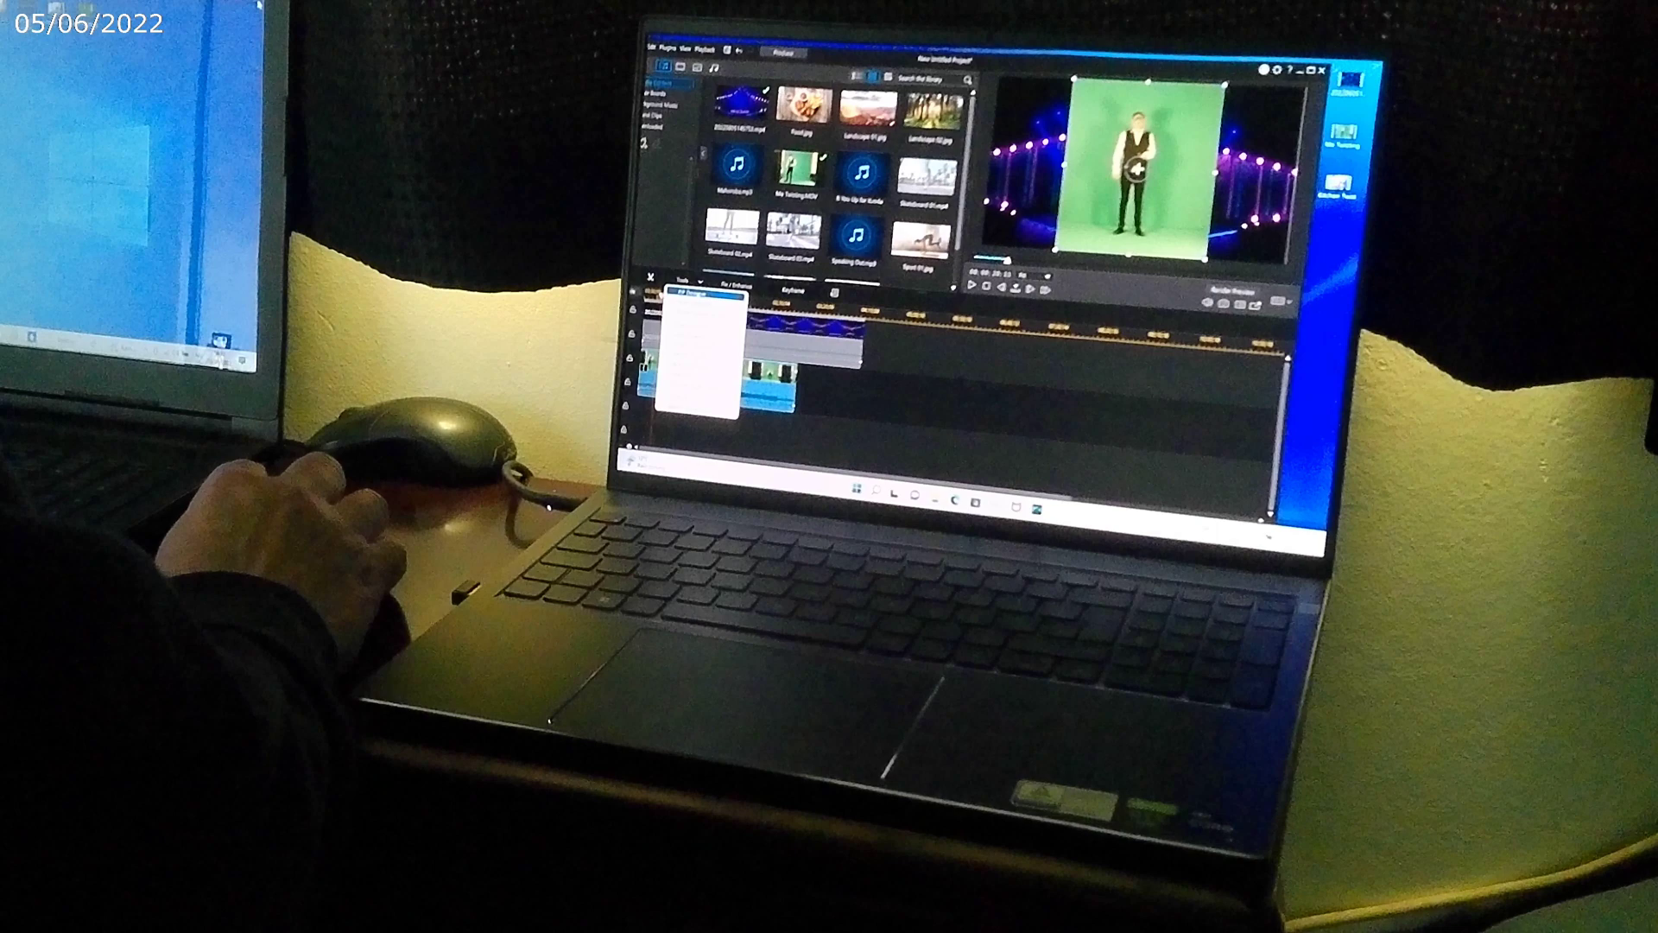
{"action": "left_click", "coordinate": [700, 298]}
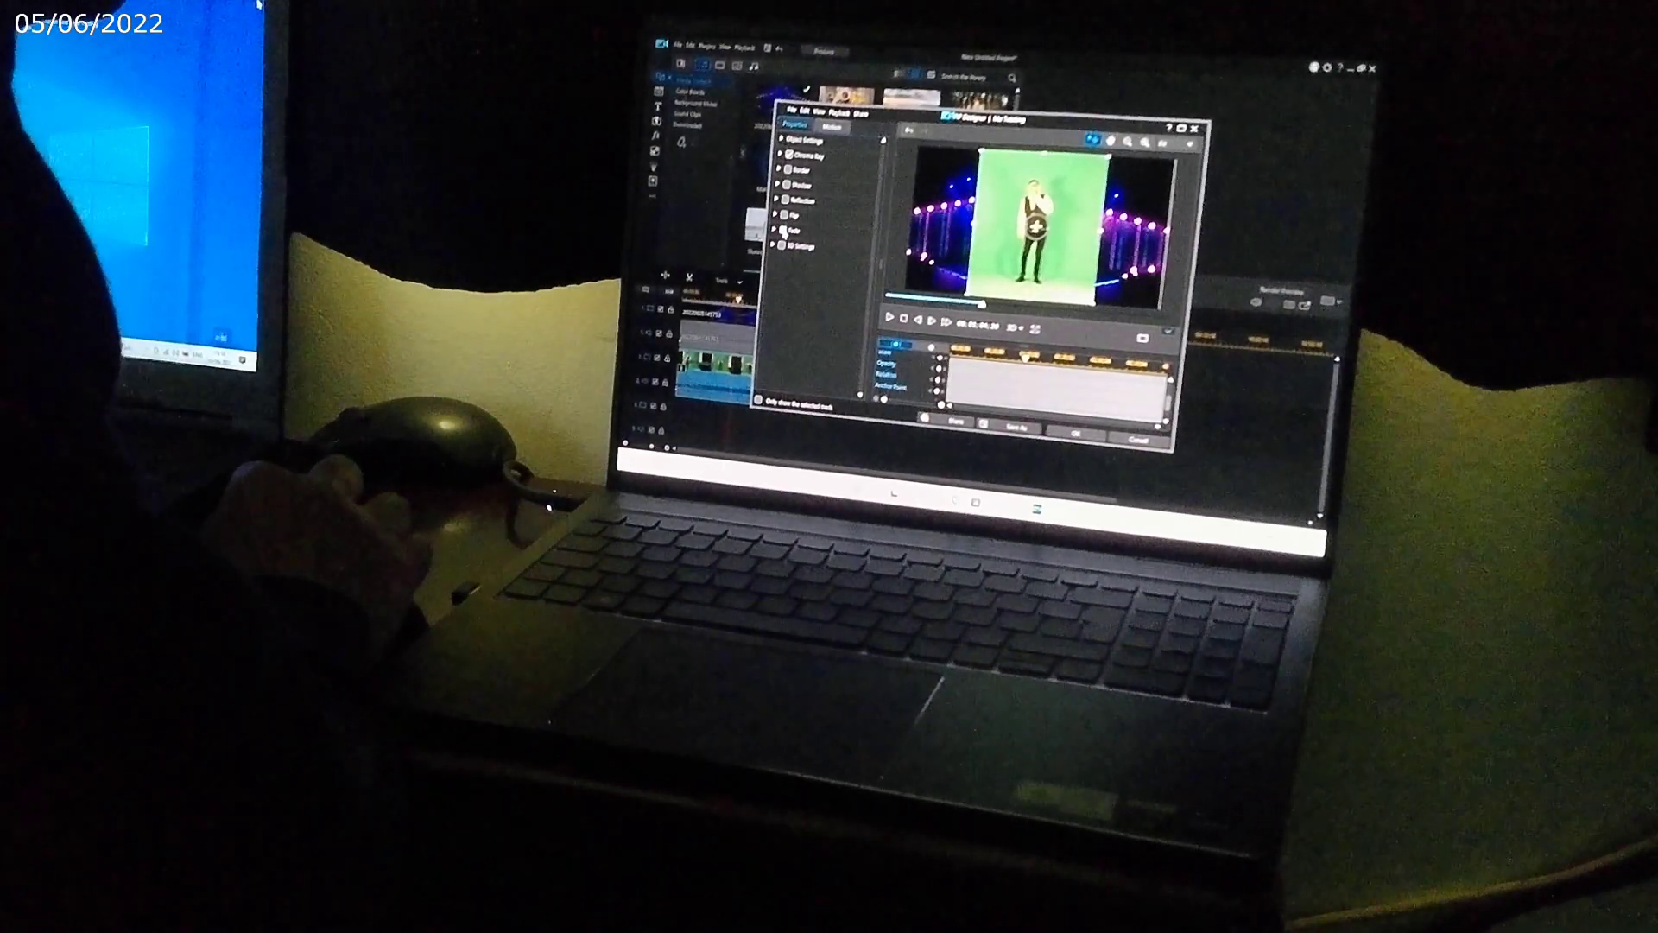
{"action": "left_click", "coordinate": [844, 159]}
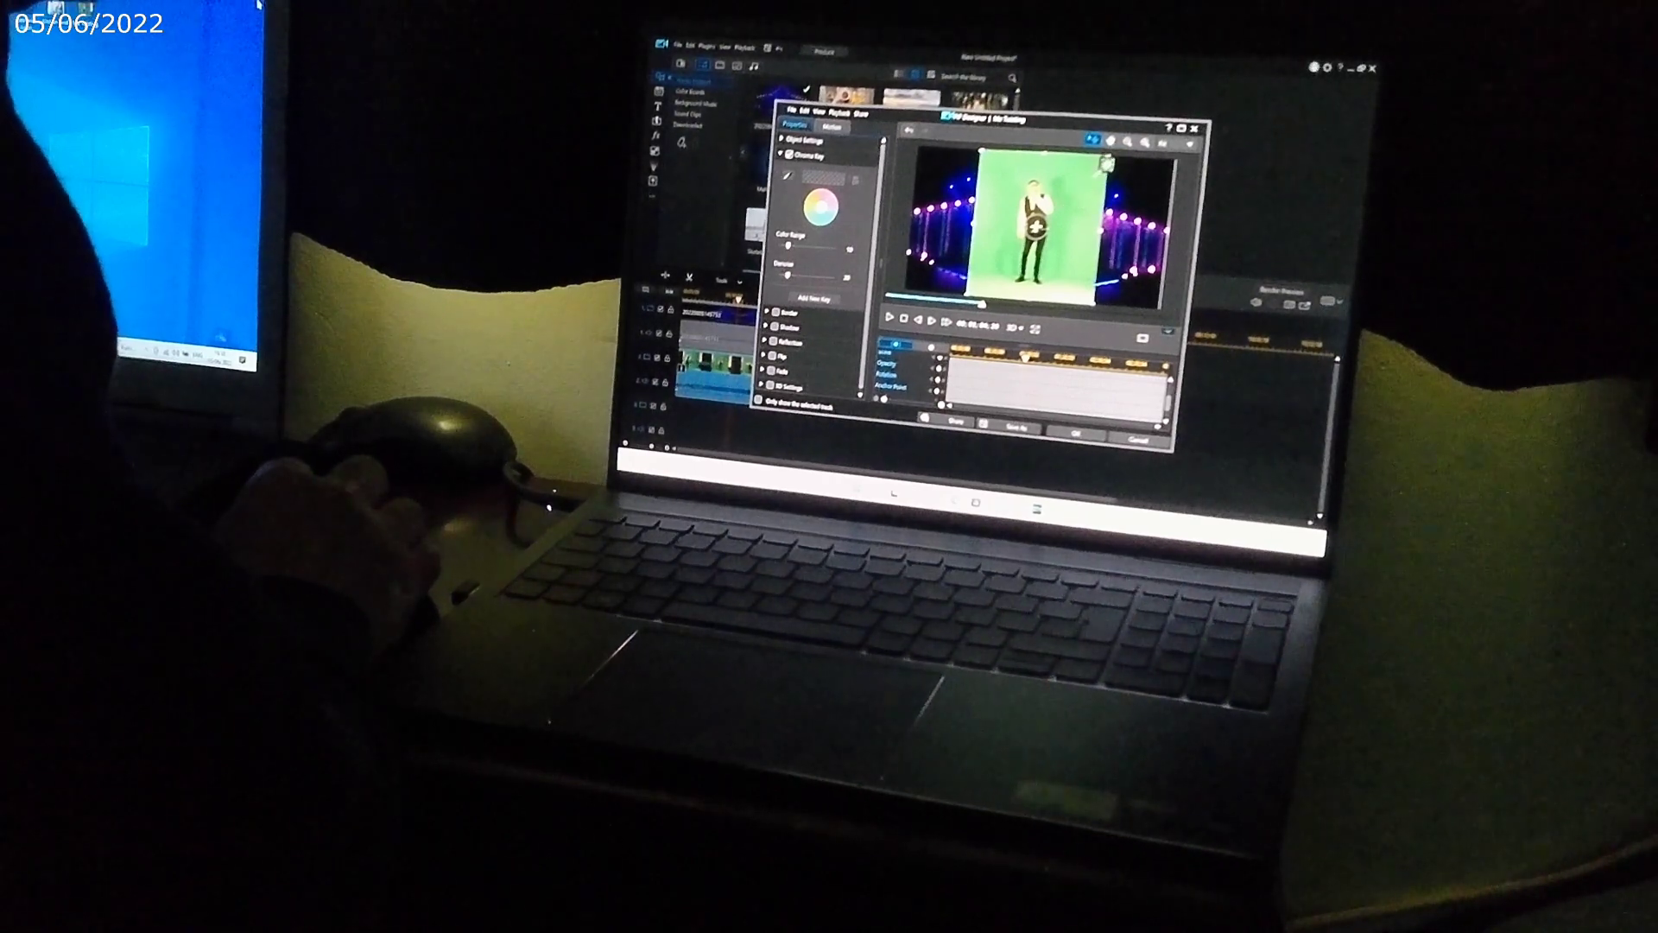
{"action": "left_click", "coordinate": [787, 175]}
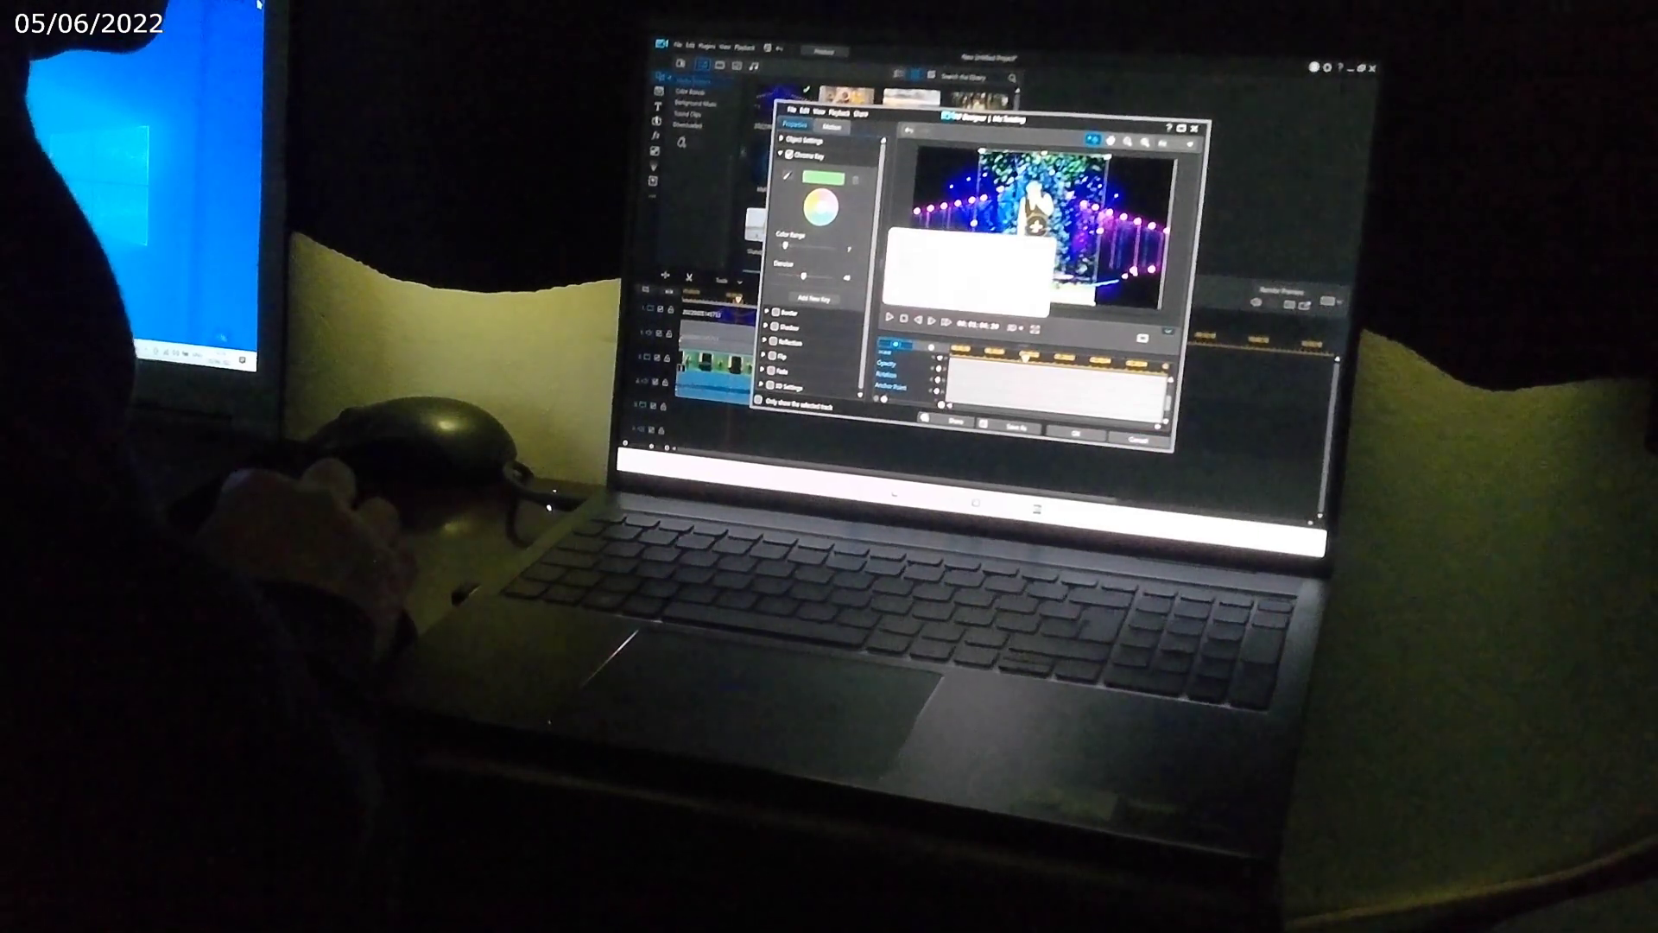
Close PiP Designer and reopen it through the dancer clip's Edit Image/PiP option.
{"action": "left_click", "coordinate": [1045, 427]}
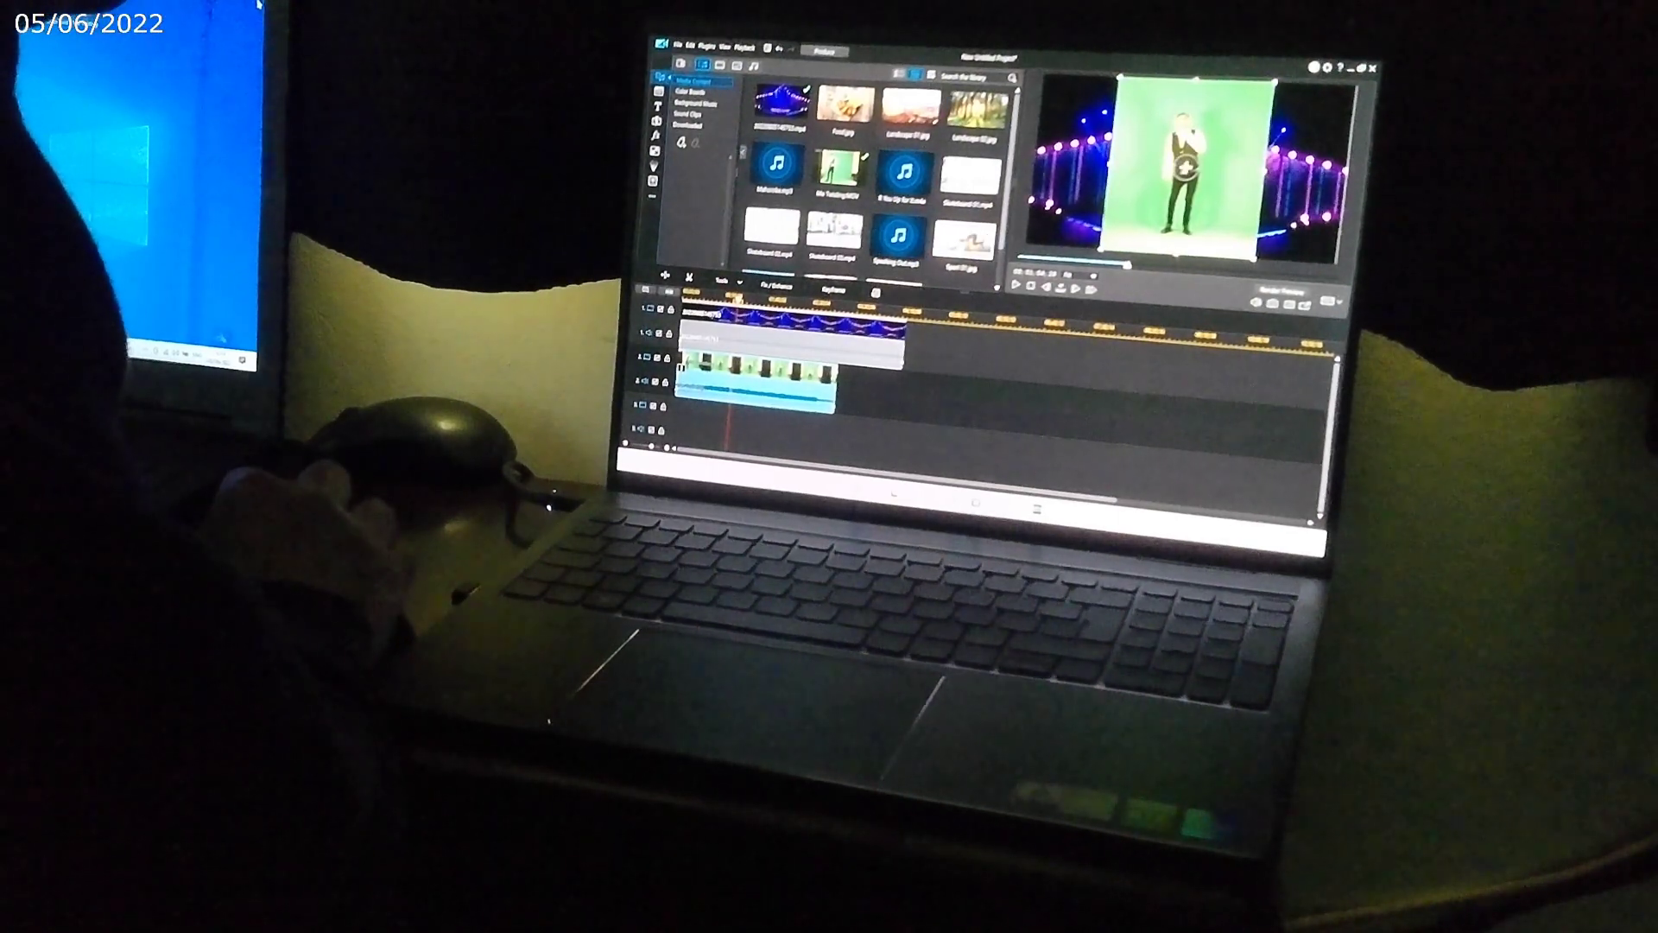
{"action": "right_click", "coordinate": [700, 298]}
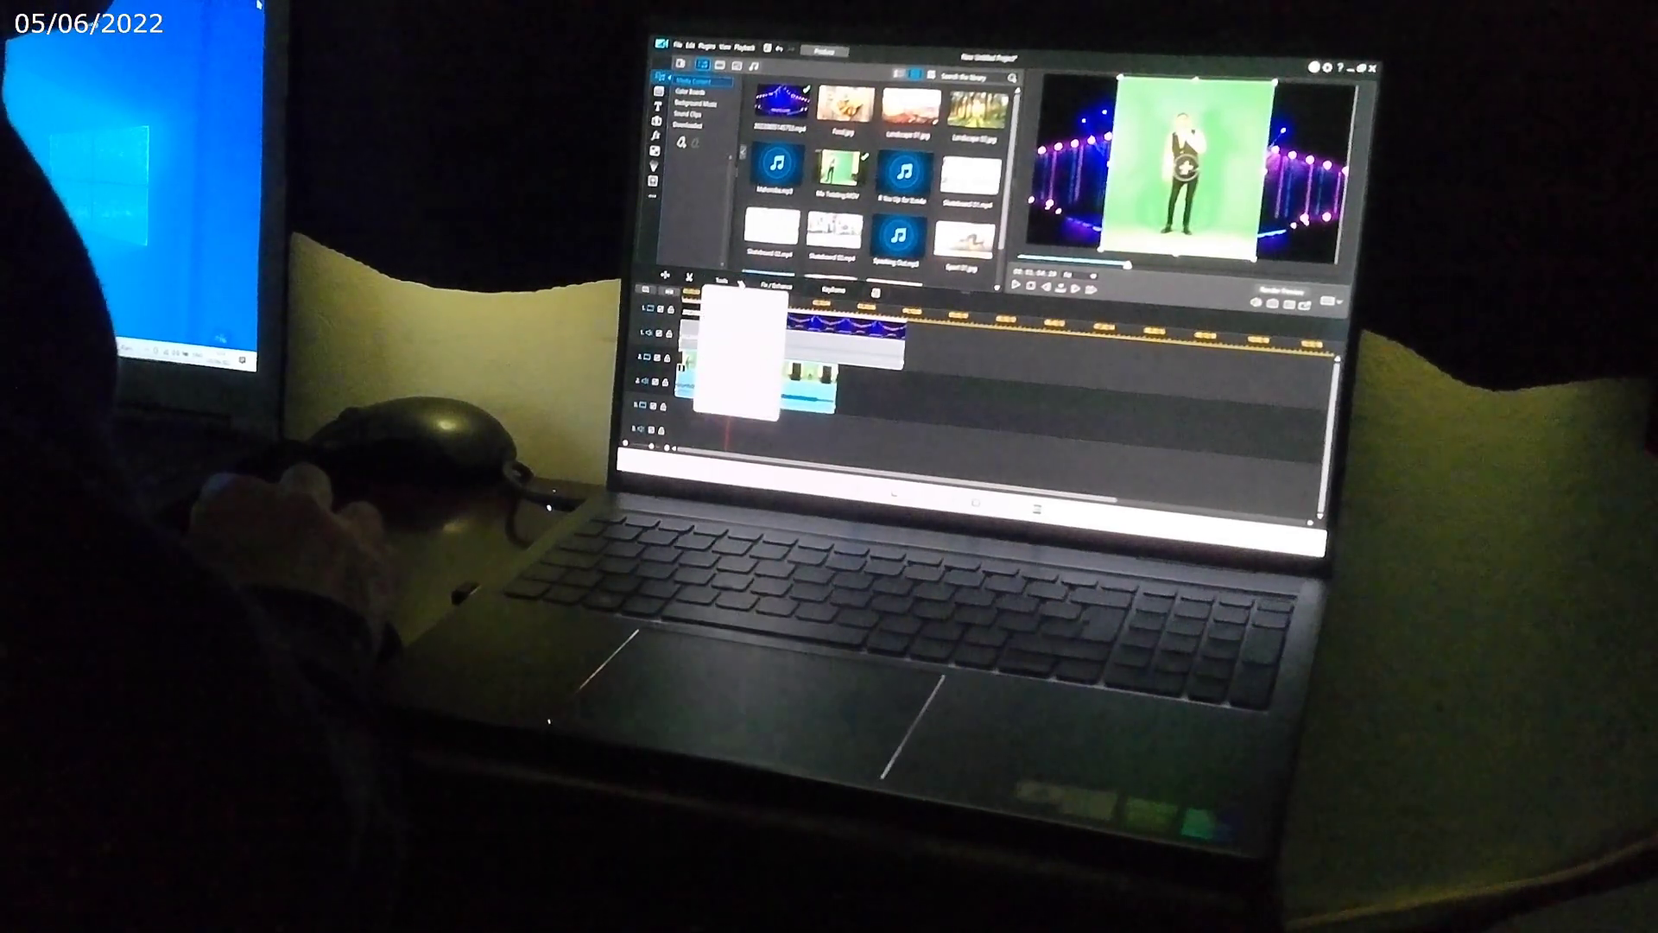
{"action": "left_click", "coordinate": [738, 389]}
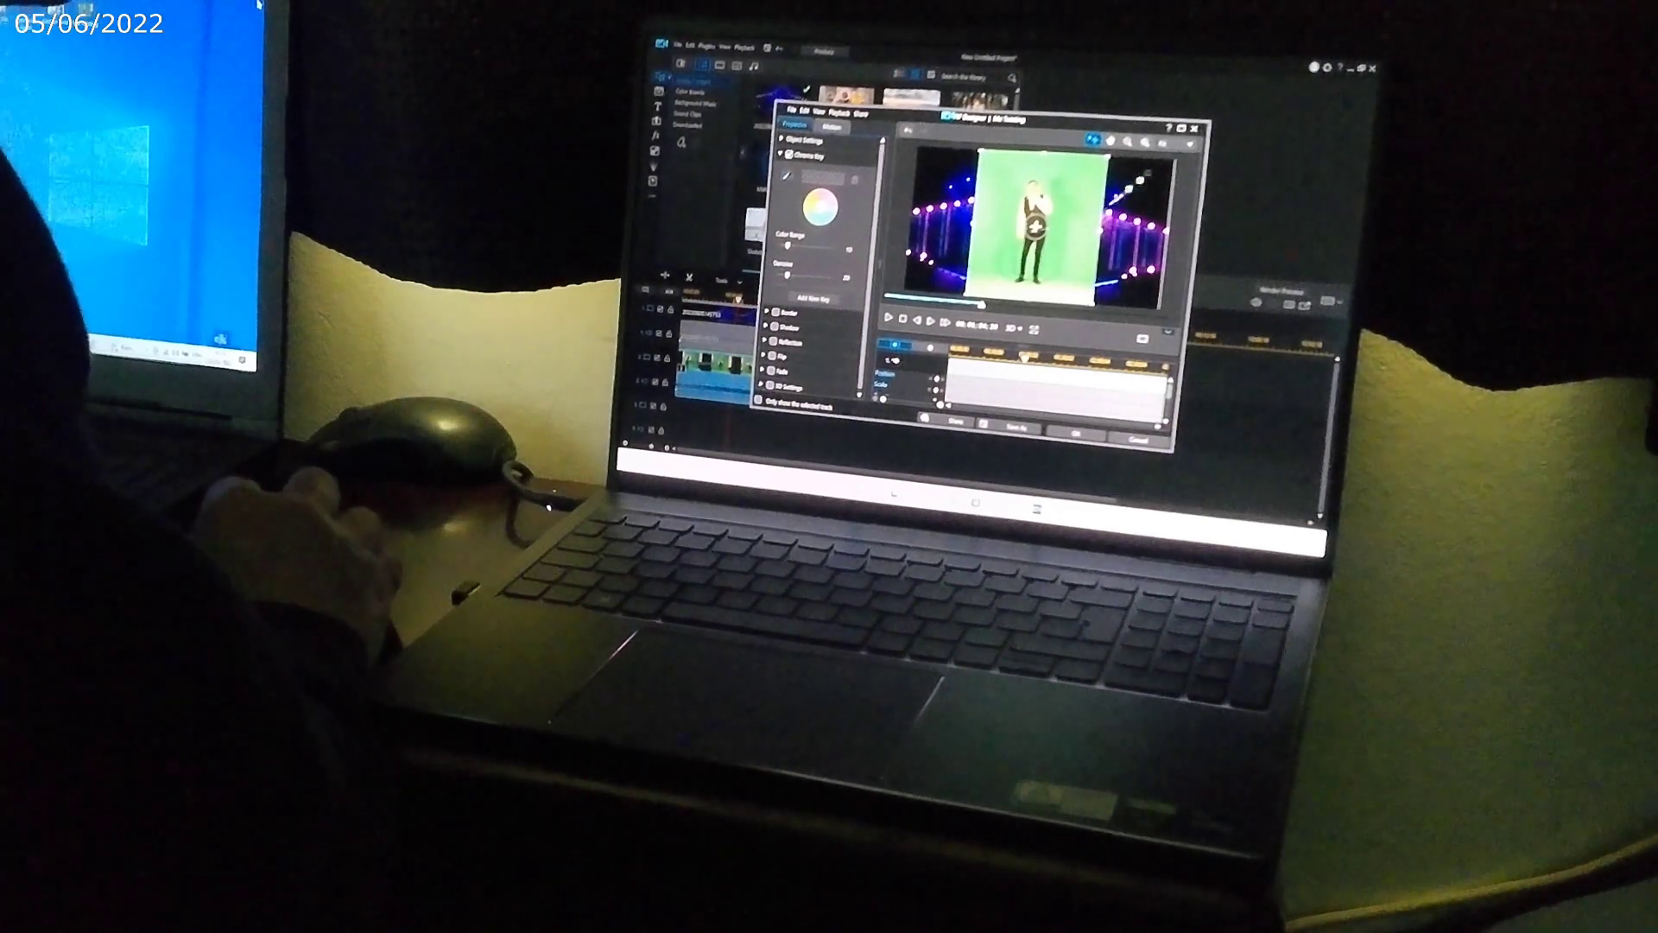
Discard the PiP Designer keying change and bring up the timeline Tools list.
{"action": "left_click", "coordinate": [1072, 244]}
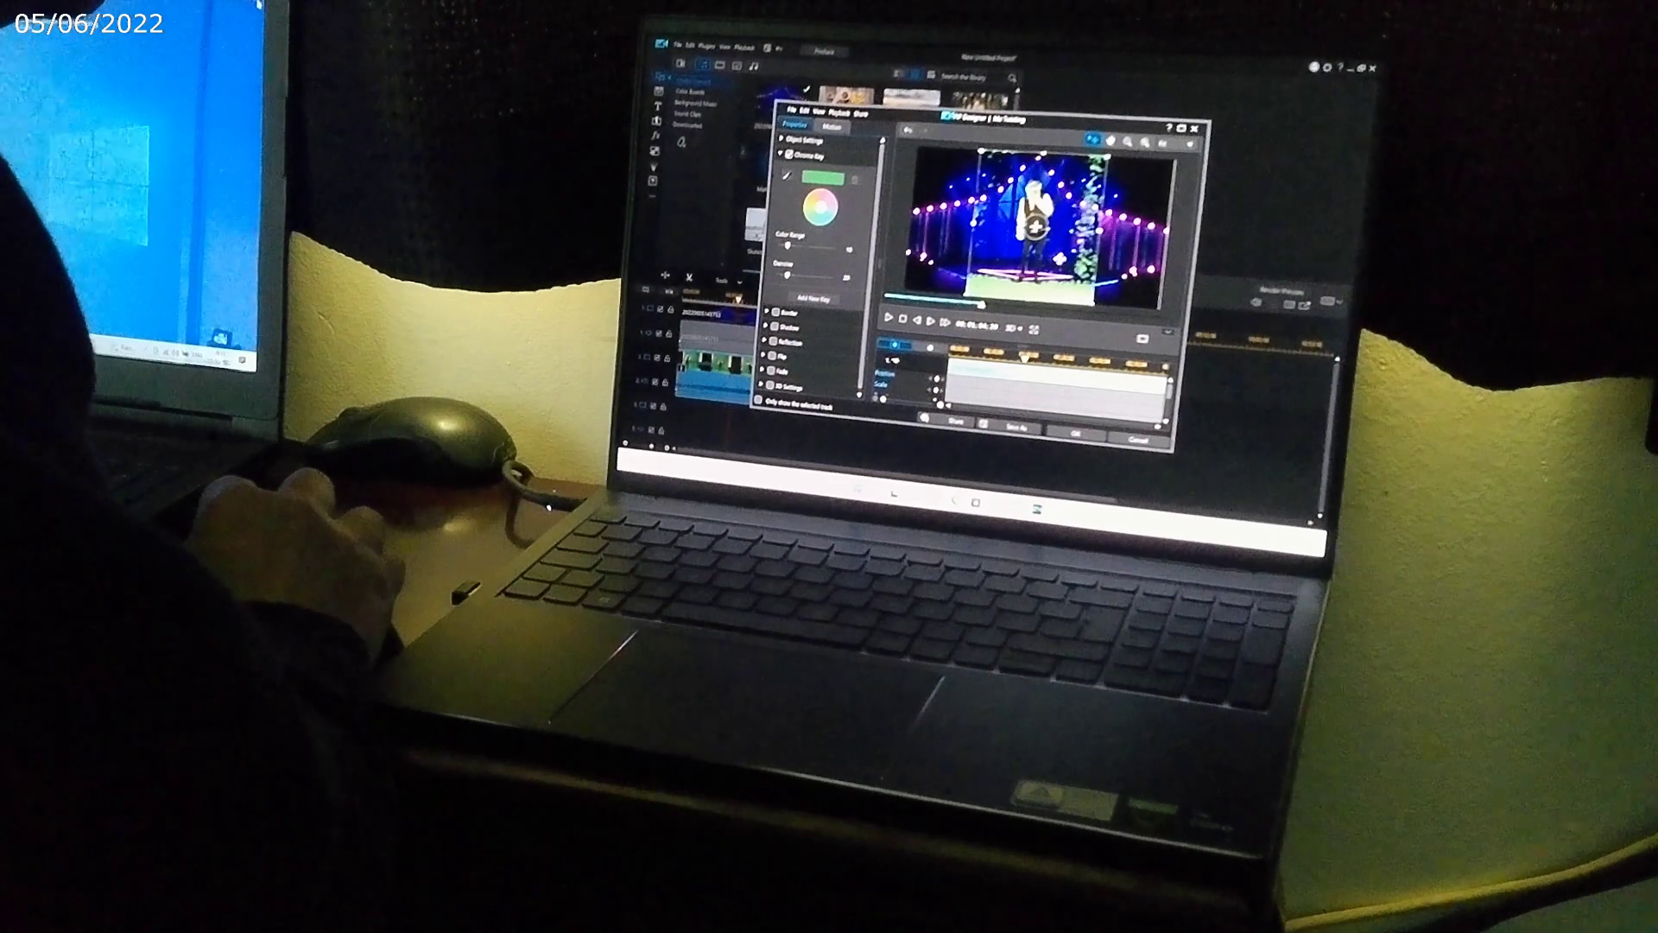
{"action": "left_click", "coordinate": [1160, 440]}
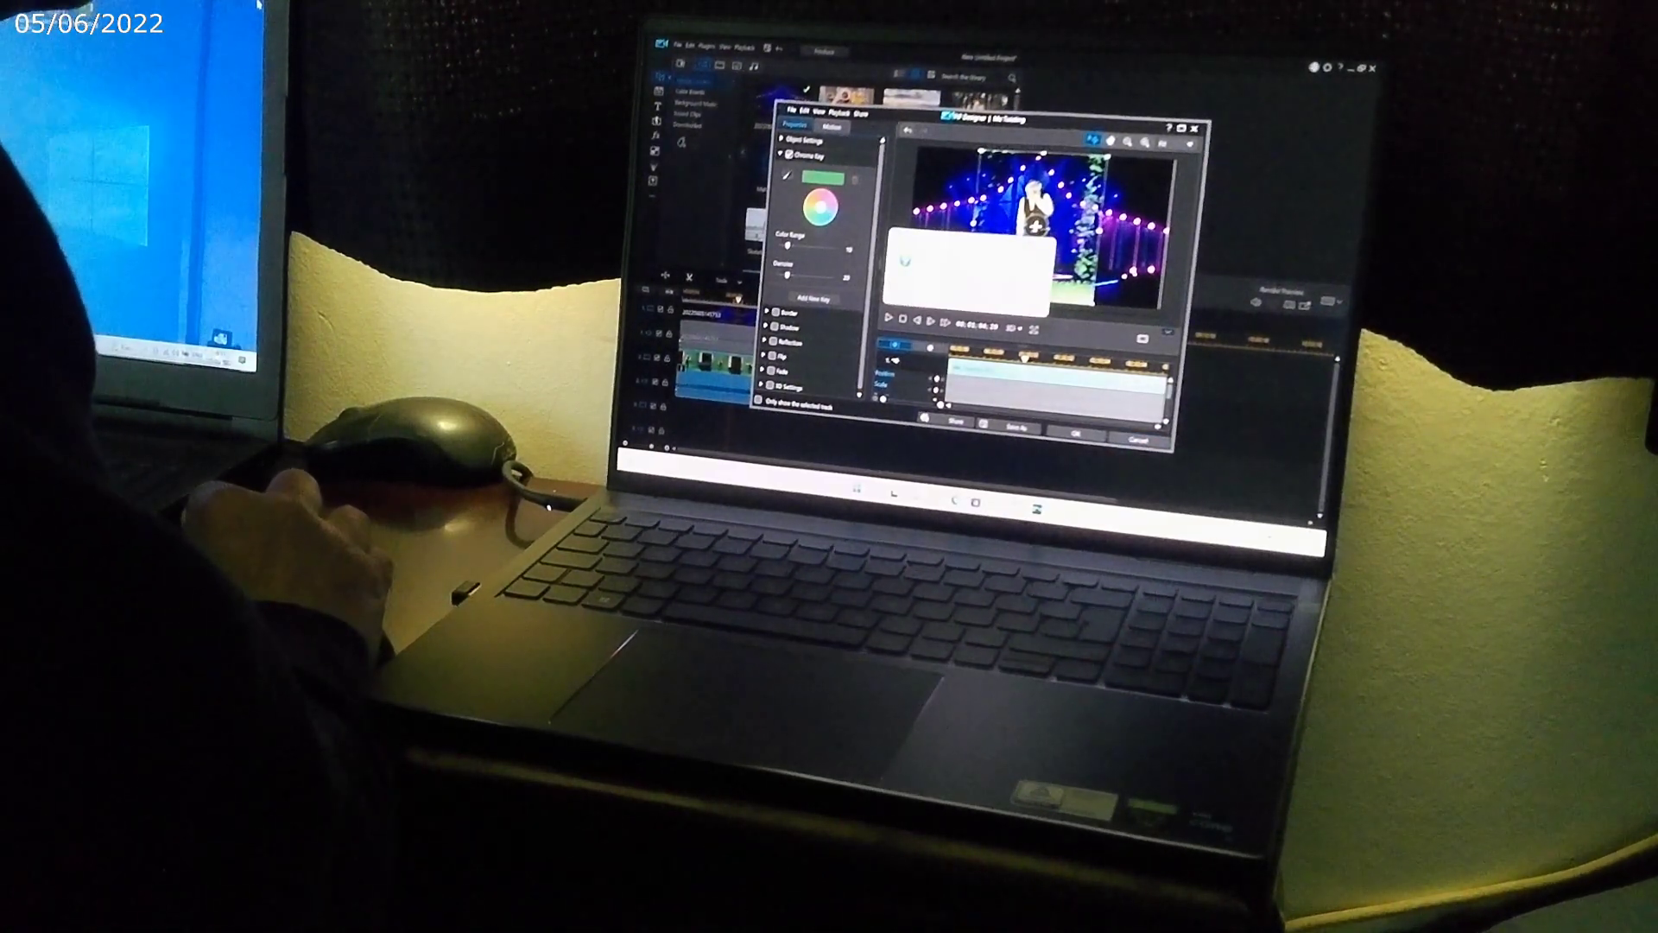
{"action": "left_click", "coordinate": [985, 301]}
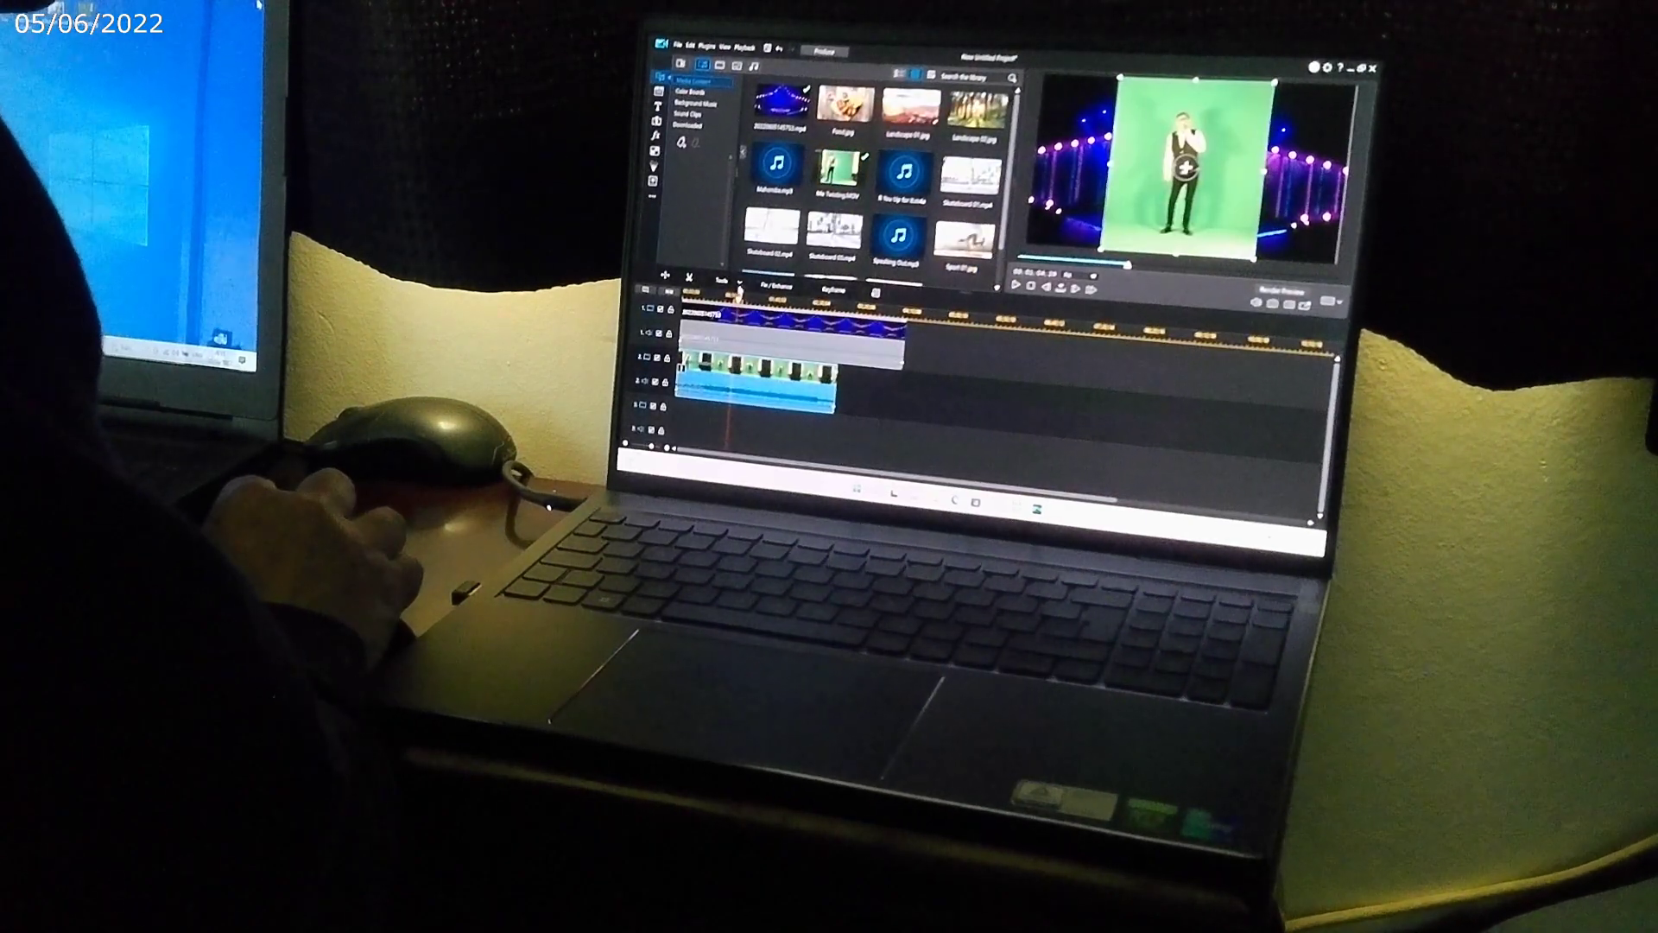
{"action": "left_click", "coordinate": [732, 280]}
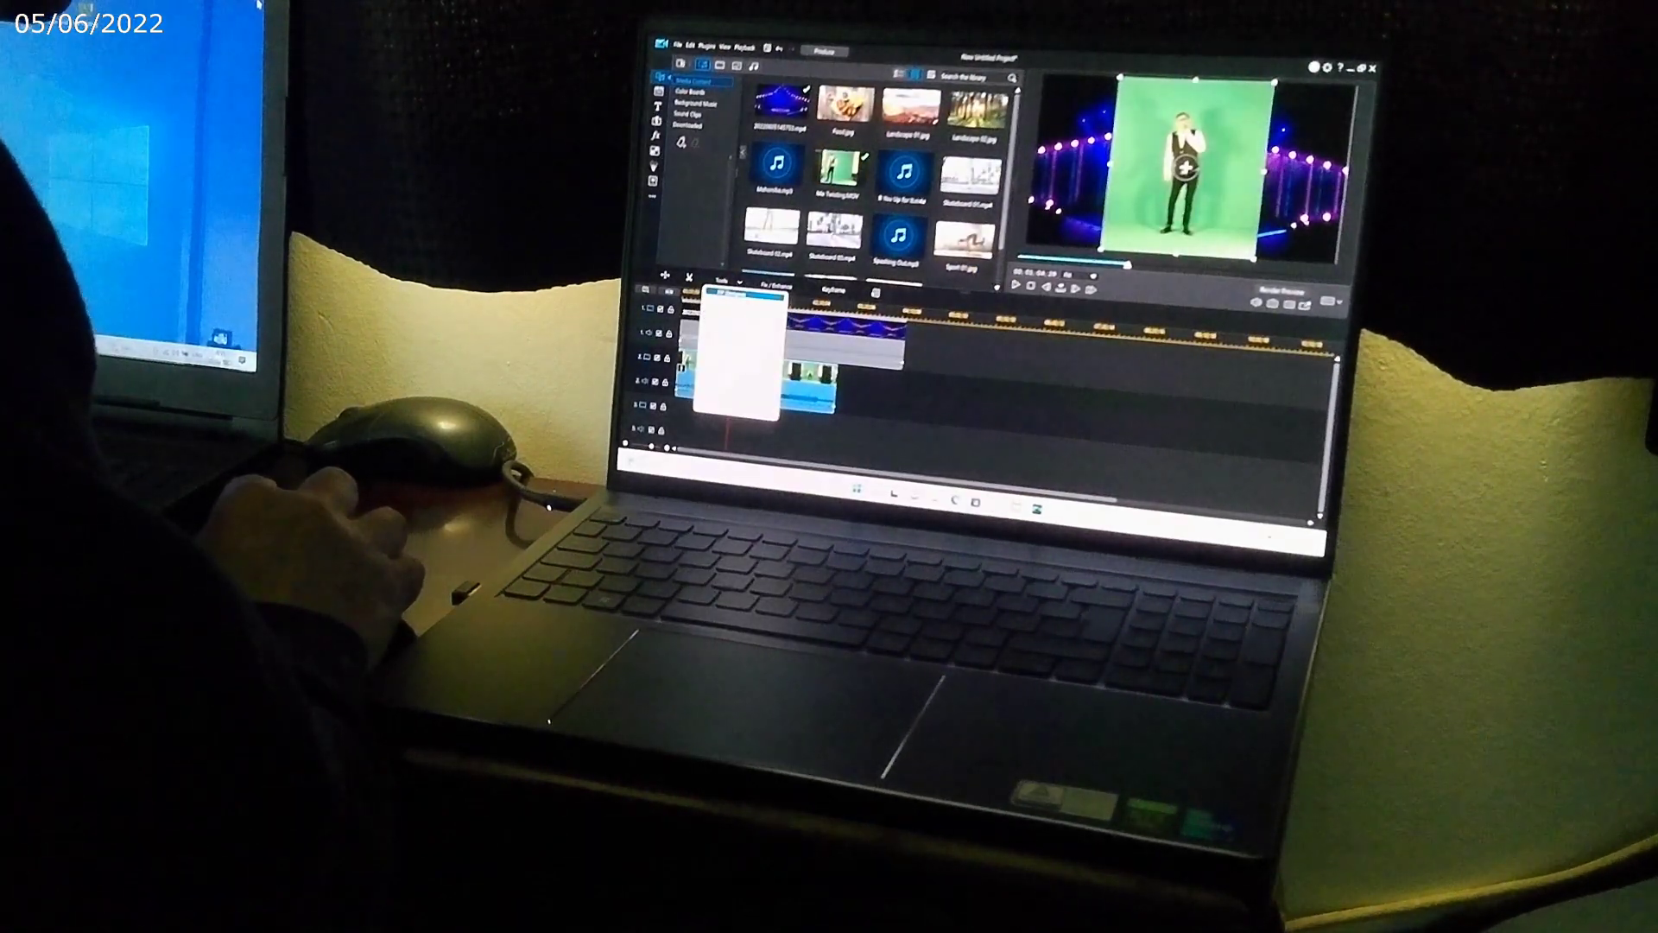
Enable Chroma Key on the sampled green, lower Denoise and Color Range, and keep the settings.
{"action": "left_click", "coordinate": [738, 311]}
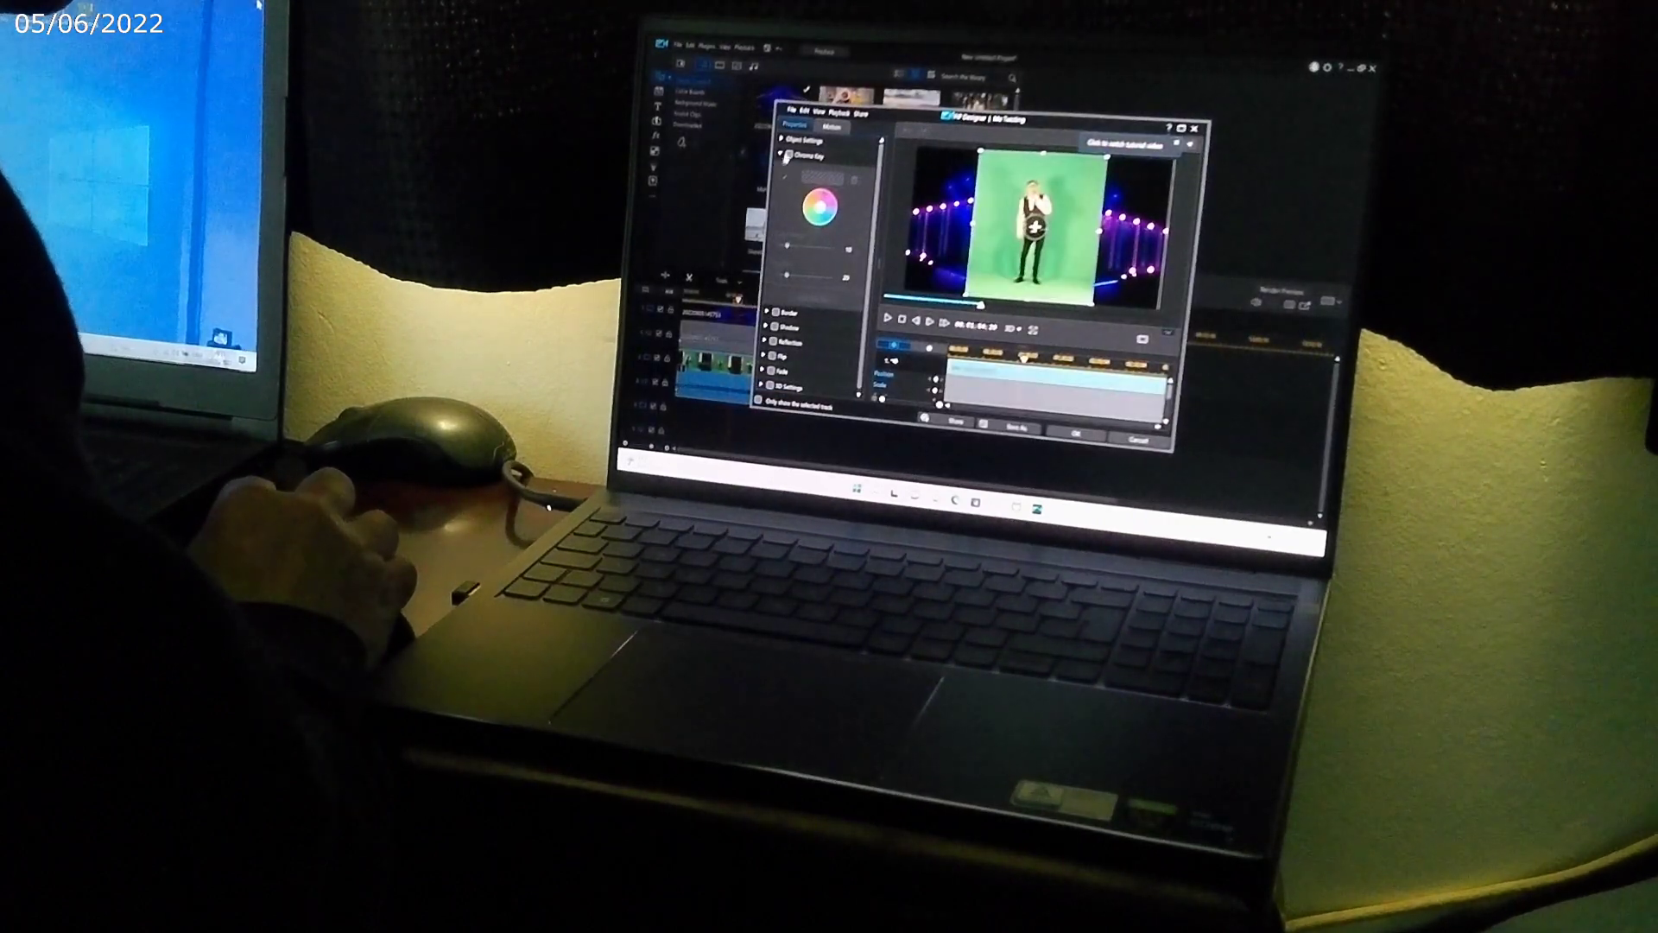
{"action": "left_click", "coordinate": [788, 152]}
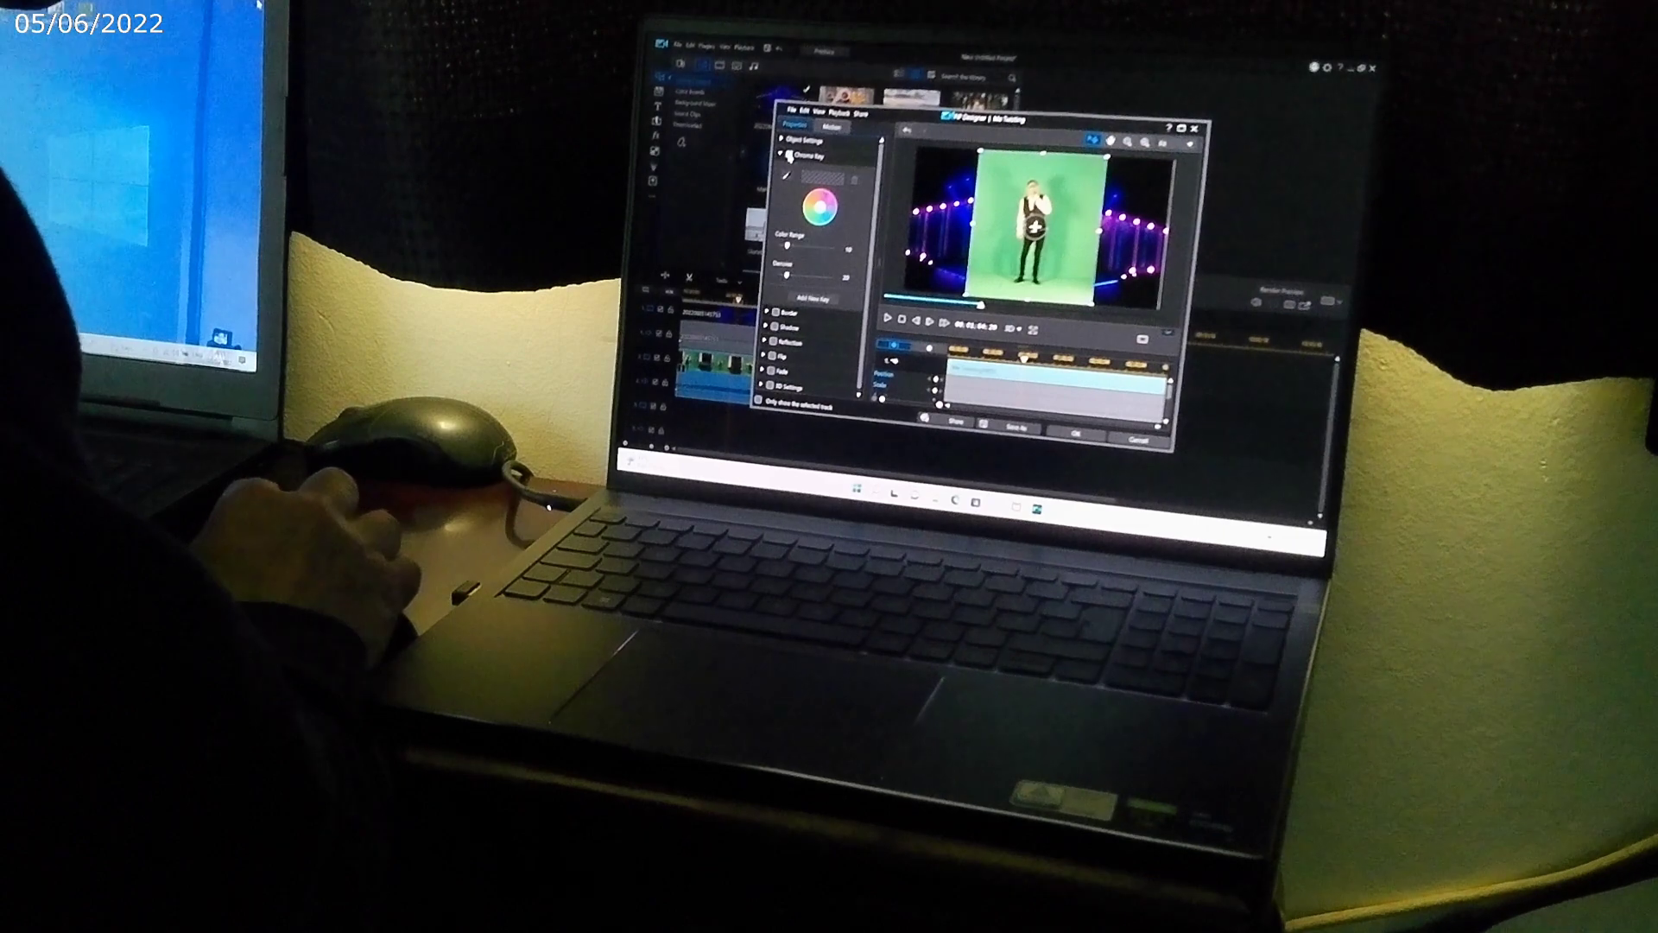
{"action": "left_click", "coordinate": [788, 179]}
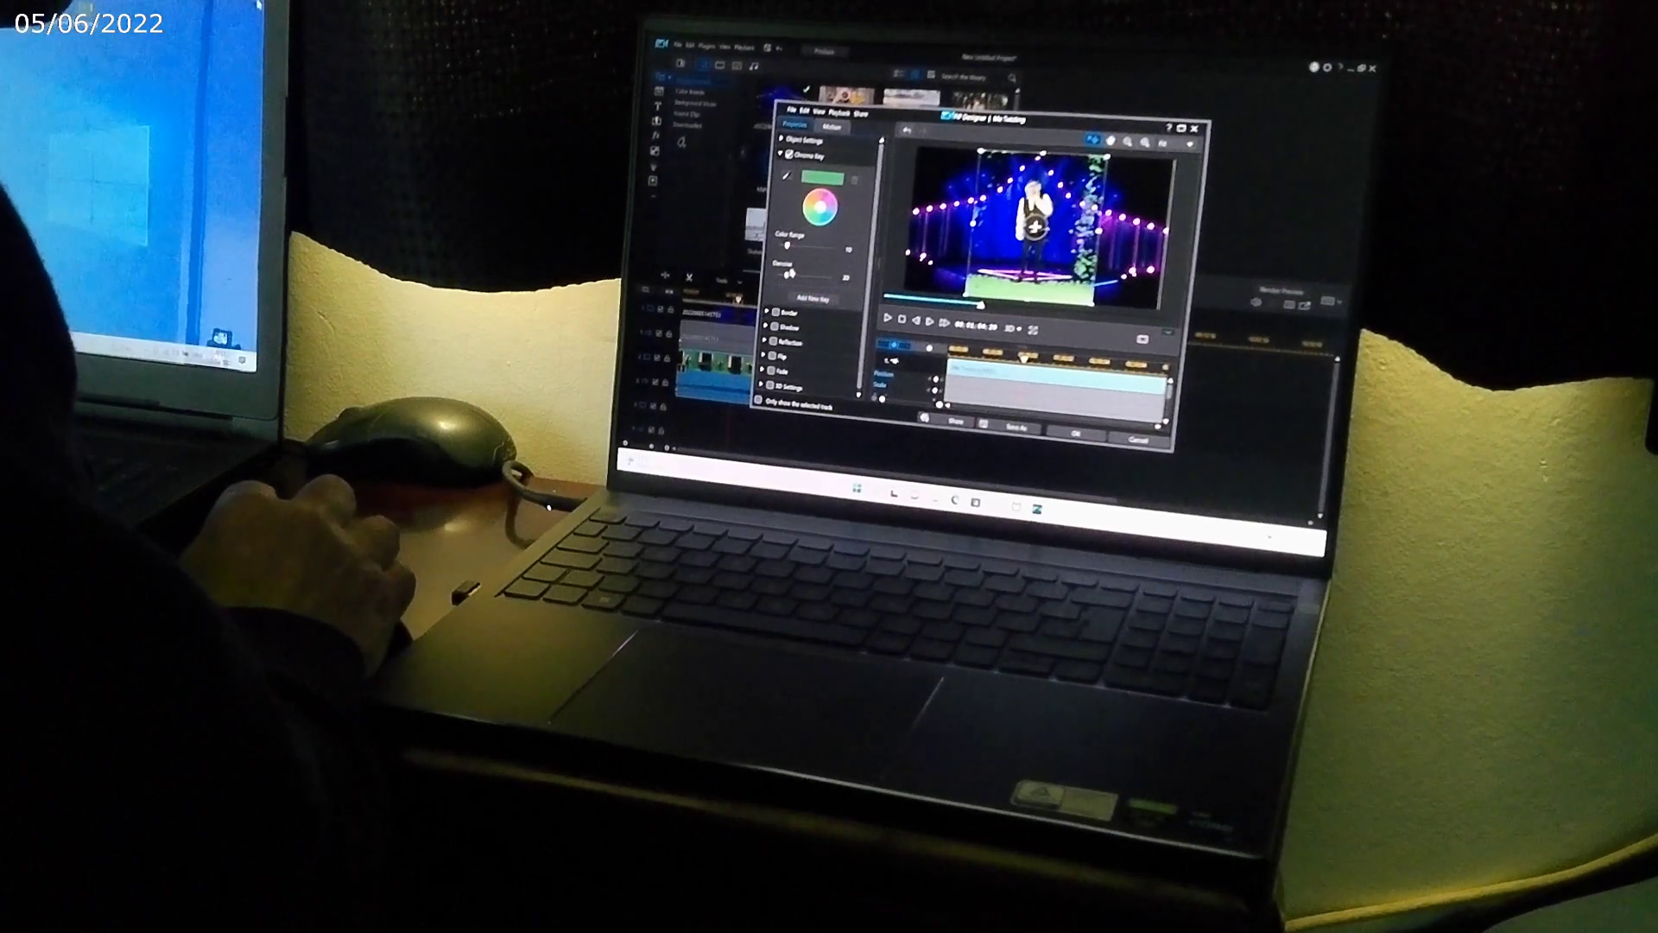
{"action": "left_click_drag", "start_coordinate": [788, 274], "coordinate": [812, 249]}
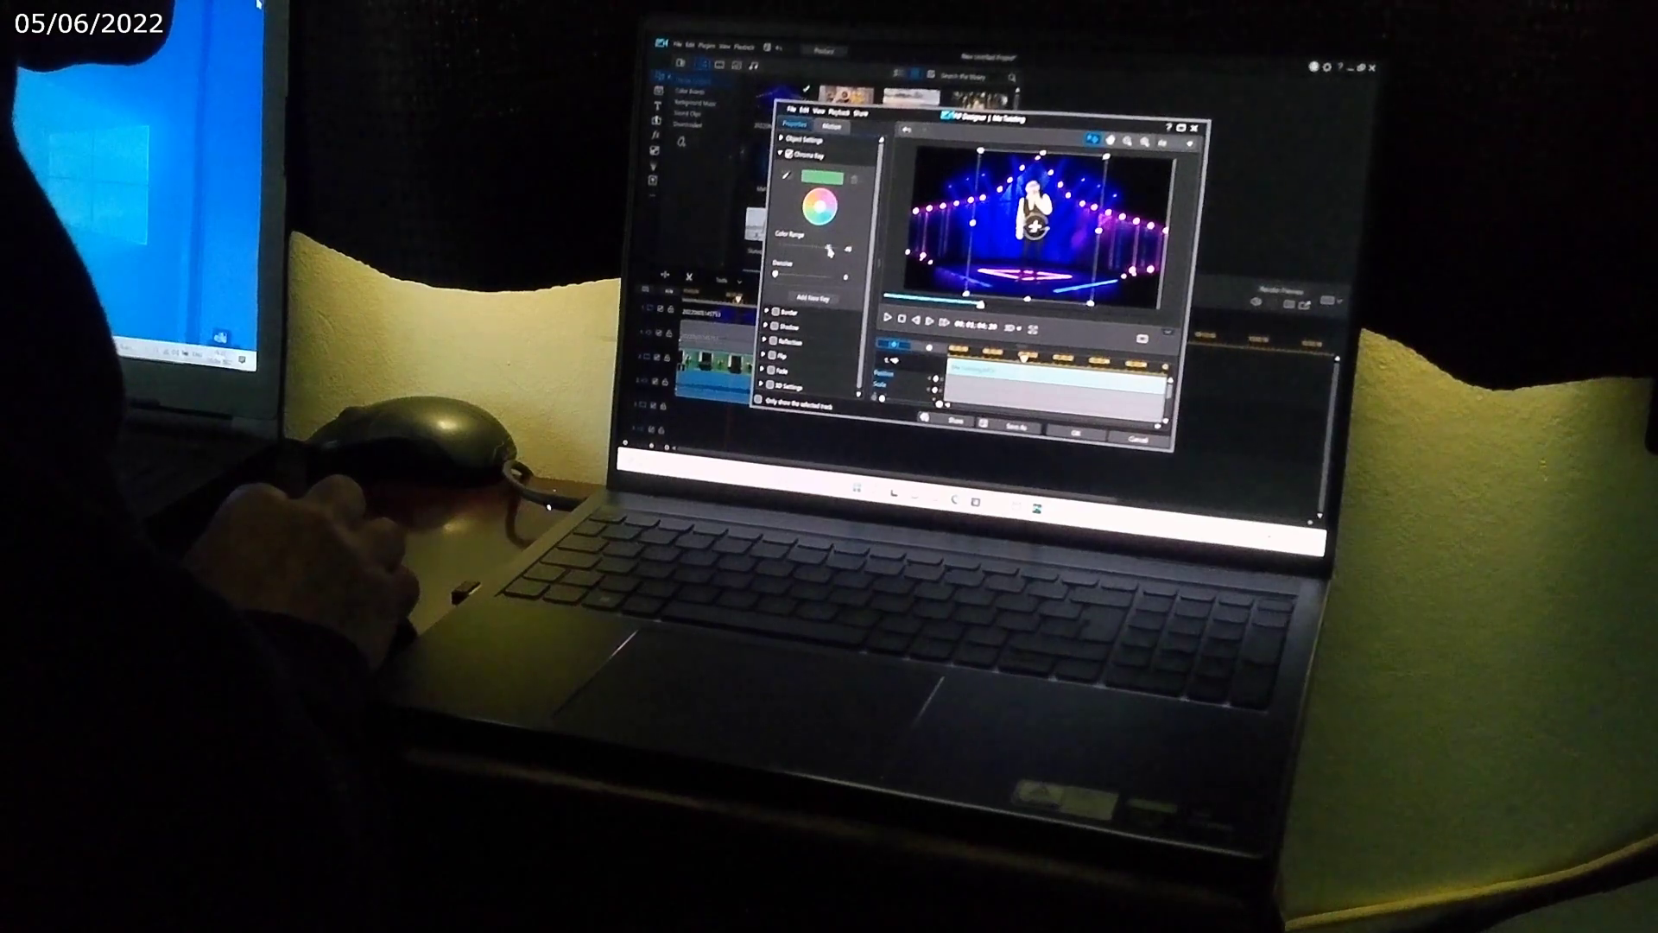
{"action": "left_click_drag", "start_coordinate": [831, 247], "coordinate": [816, 247]}
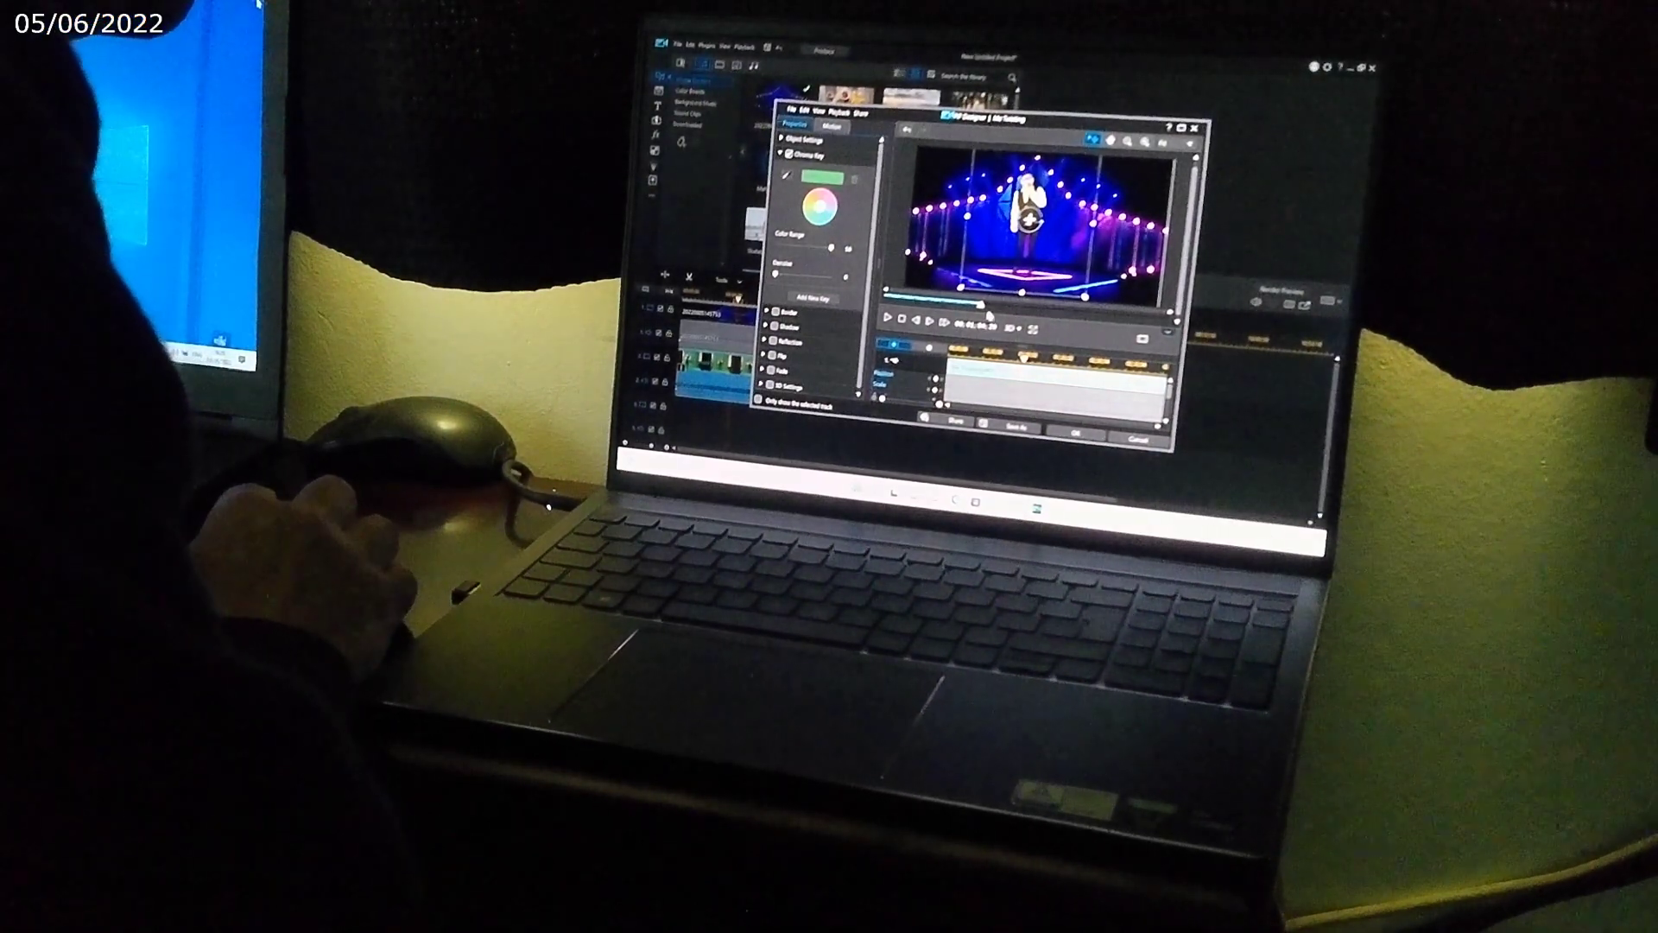
{"action": "mouse_move", "coordinate": [982, 303]}
{"action": "left_mouse_down"}
{"action": "mouse_move", "coordinate": [922, 303]}
{"action": "mouse_move", "coordinate": [1082, 312]}
{"action": "mouse_move", "coordinate": [886, 300]}
{"action": "left_mouse_up"}
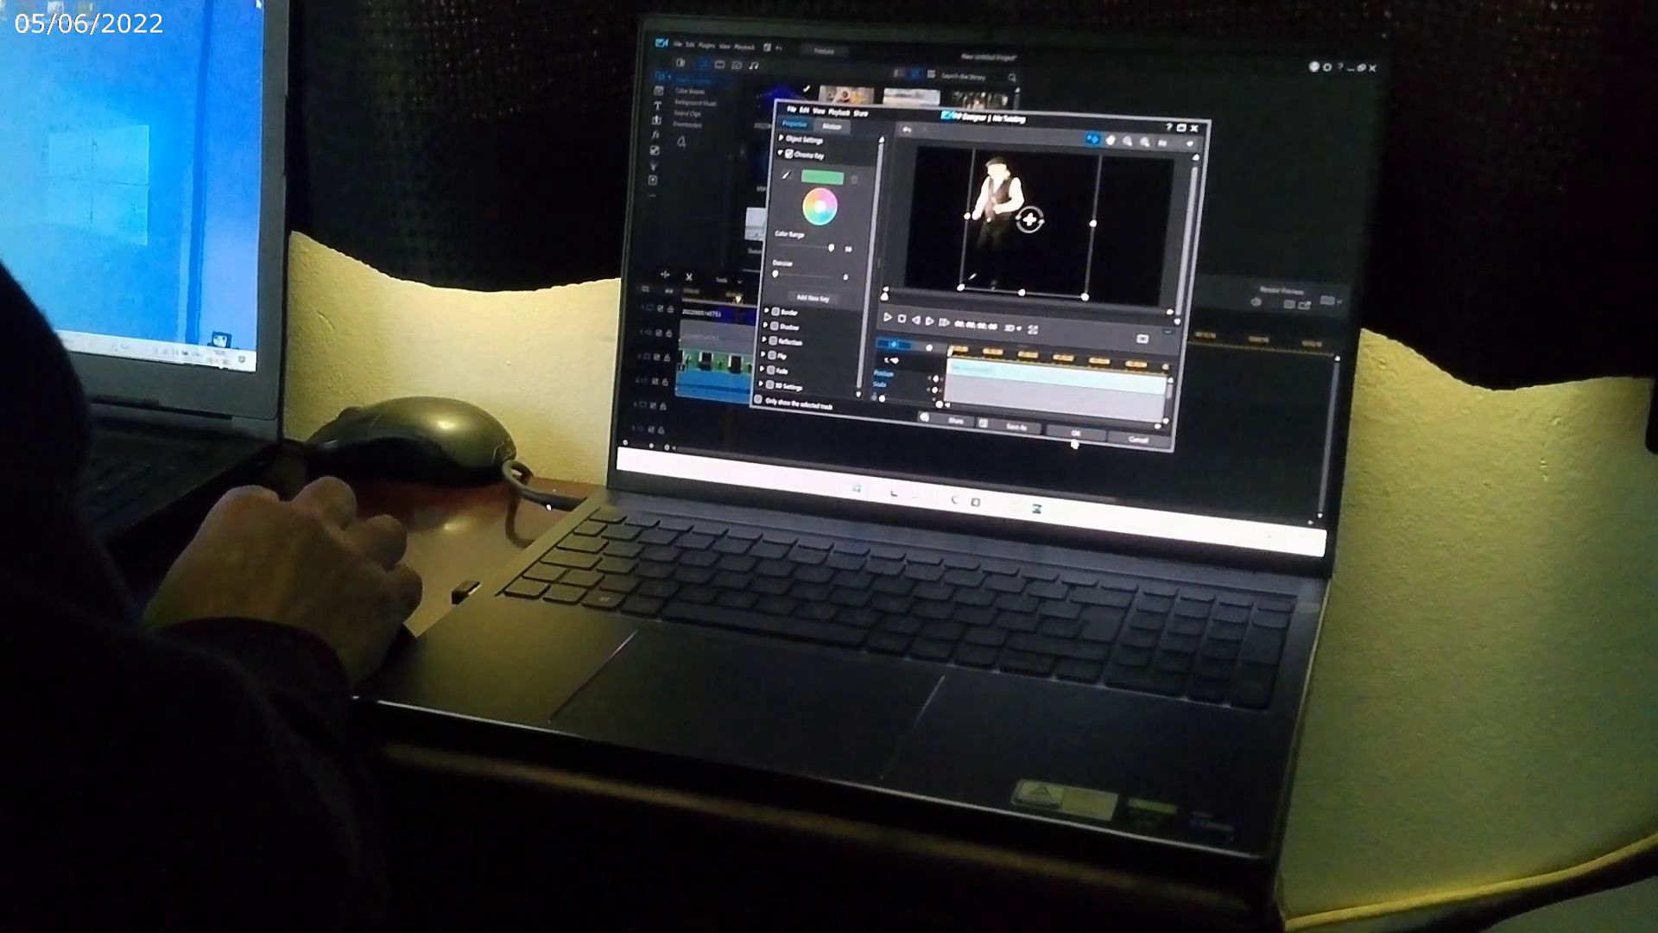
{"action": "left_click", "coordinate": [1080, 441]}
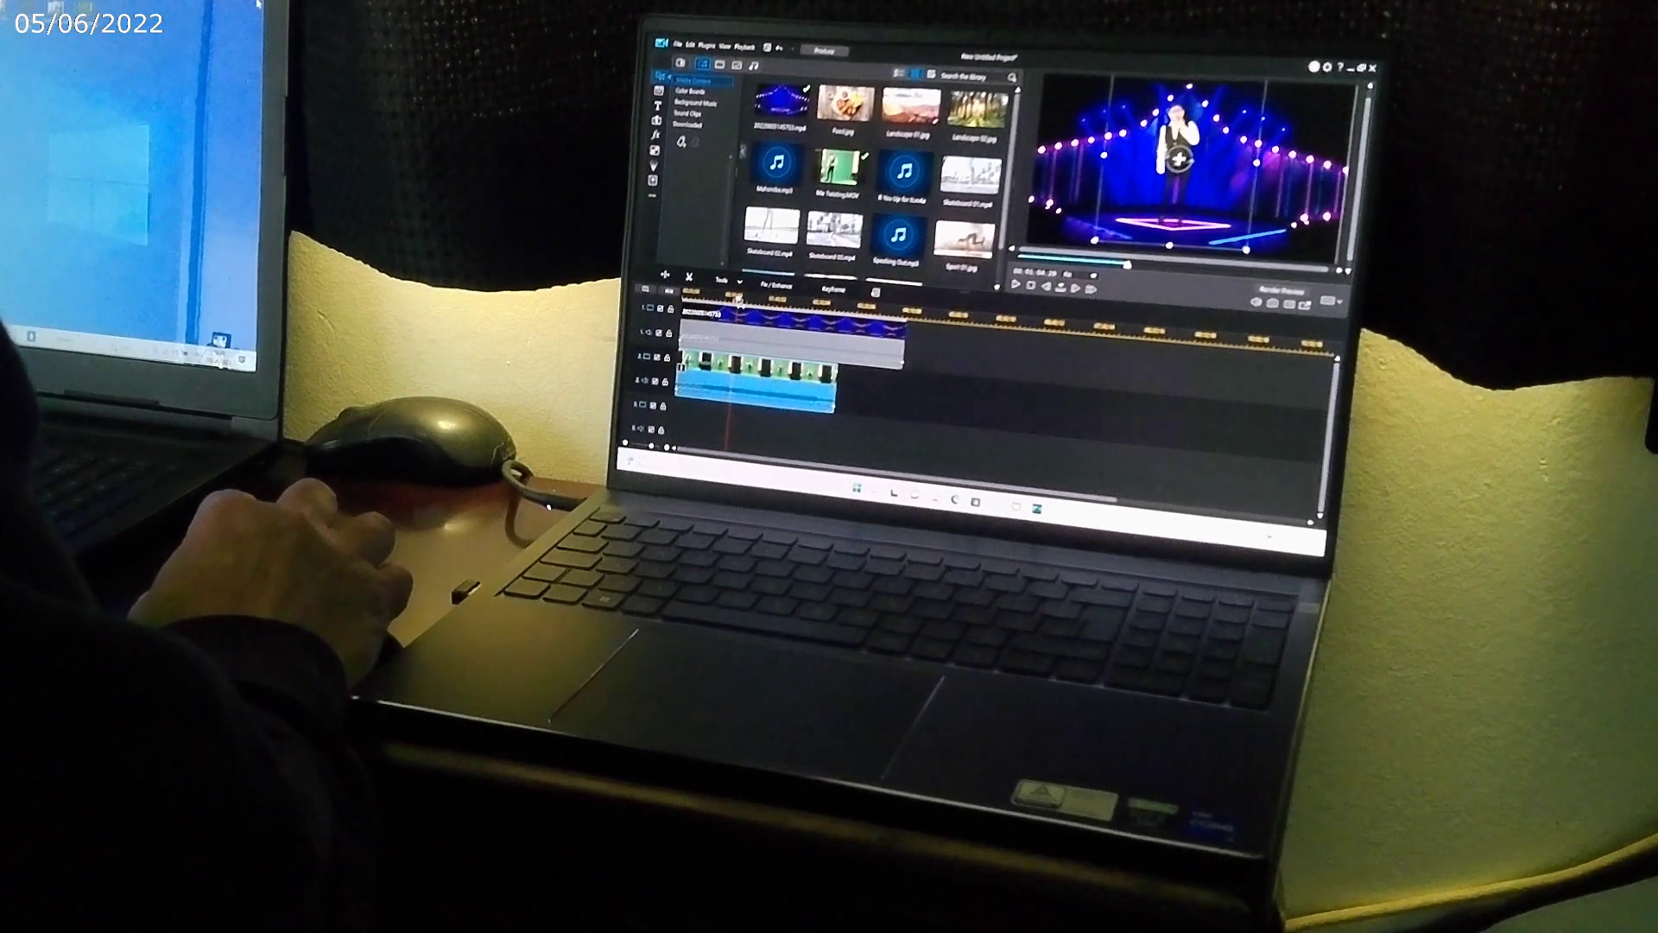
Play the keyed dancer-on-stage composite from the project start in the preview, then stop it.
{"action": "key", "text": "Home"}
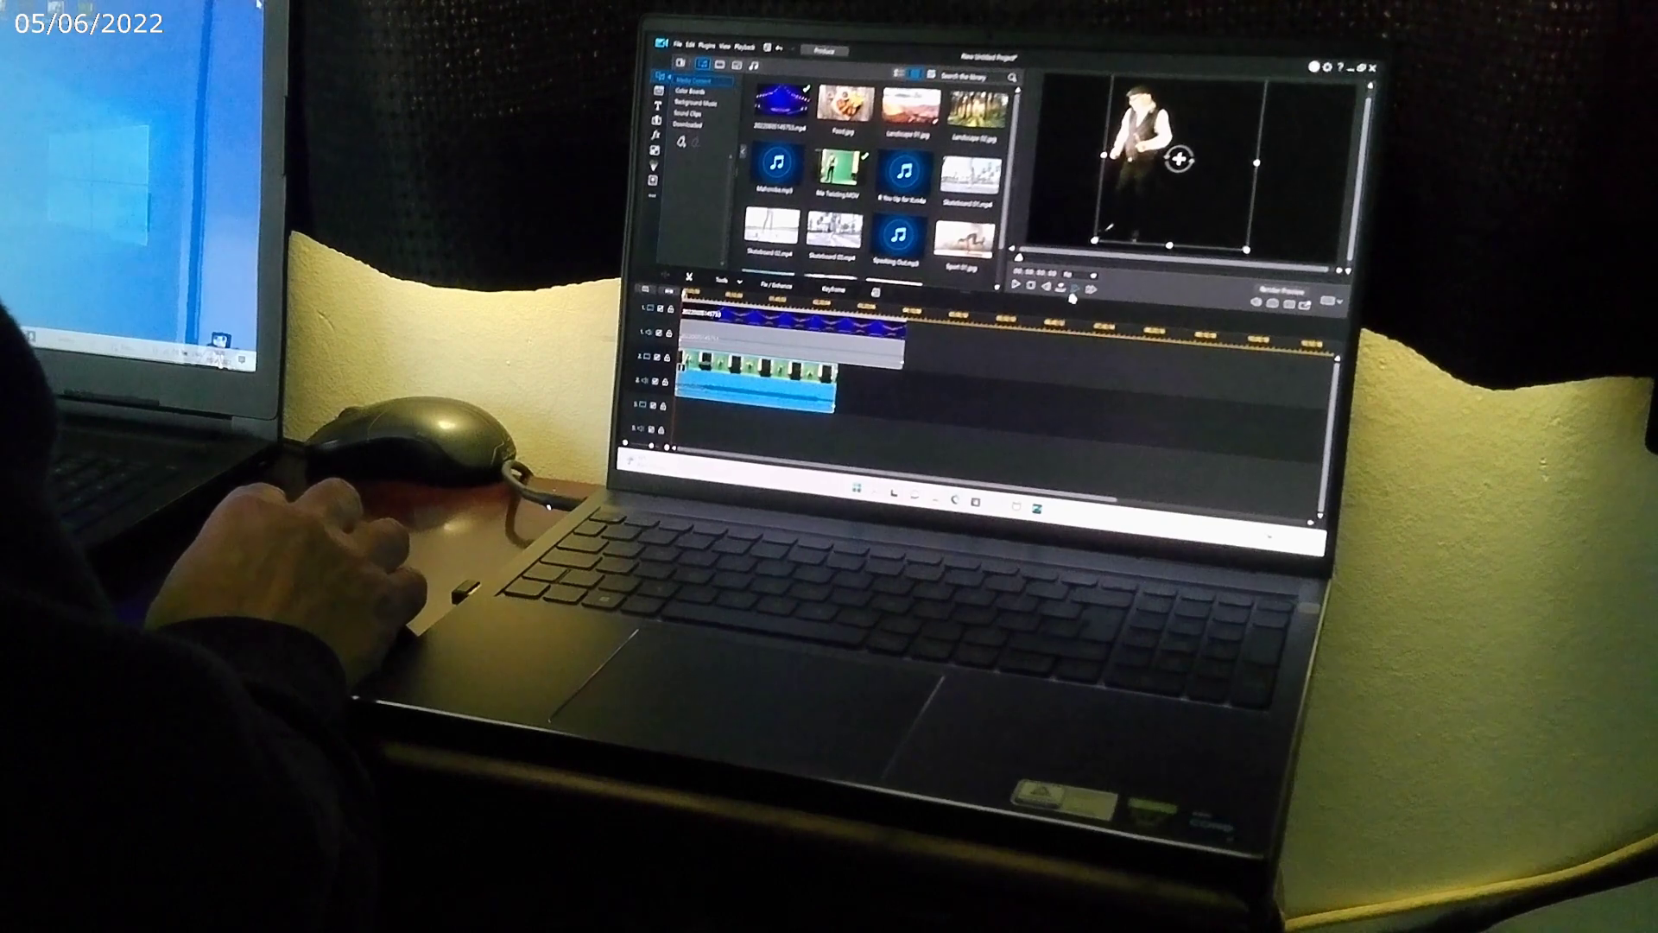
{"action": "left_click", "coordinate": [1118, 398]}
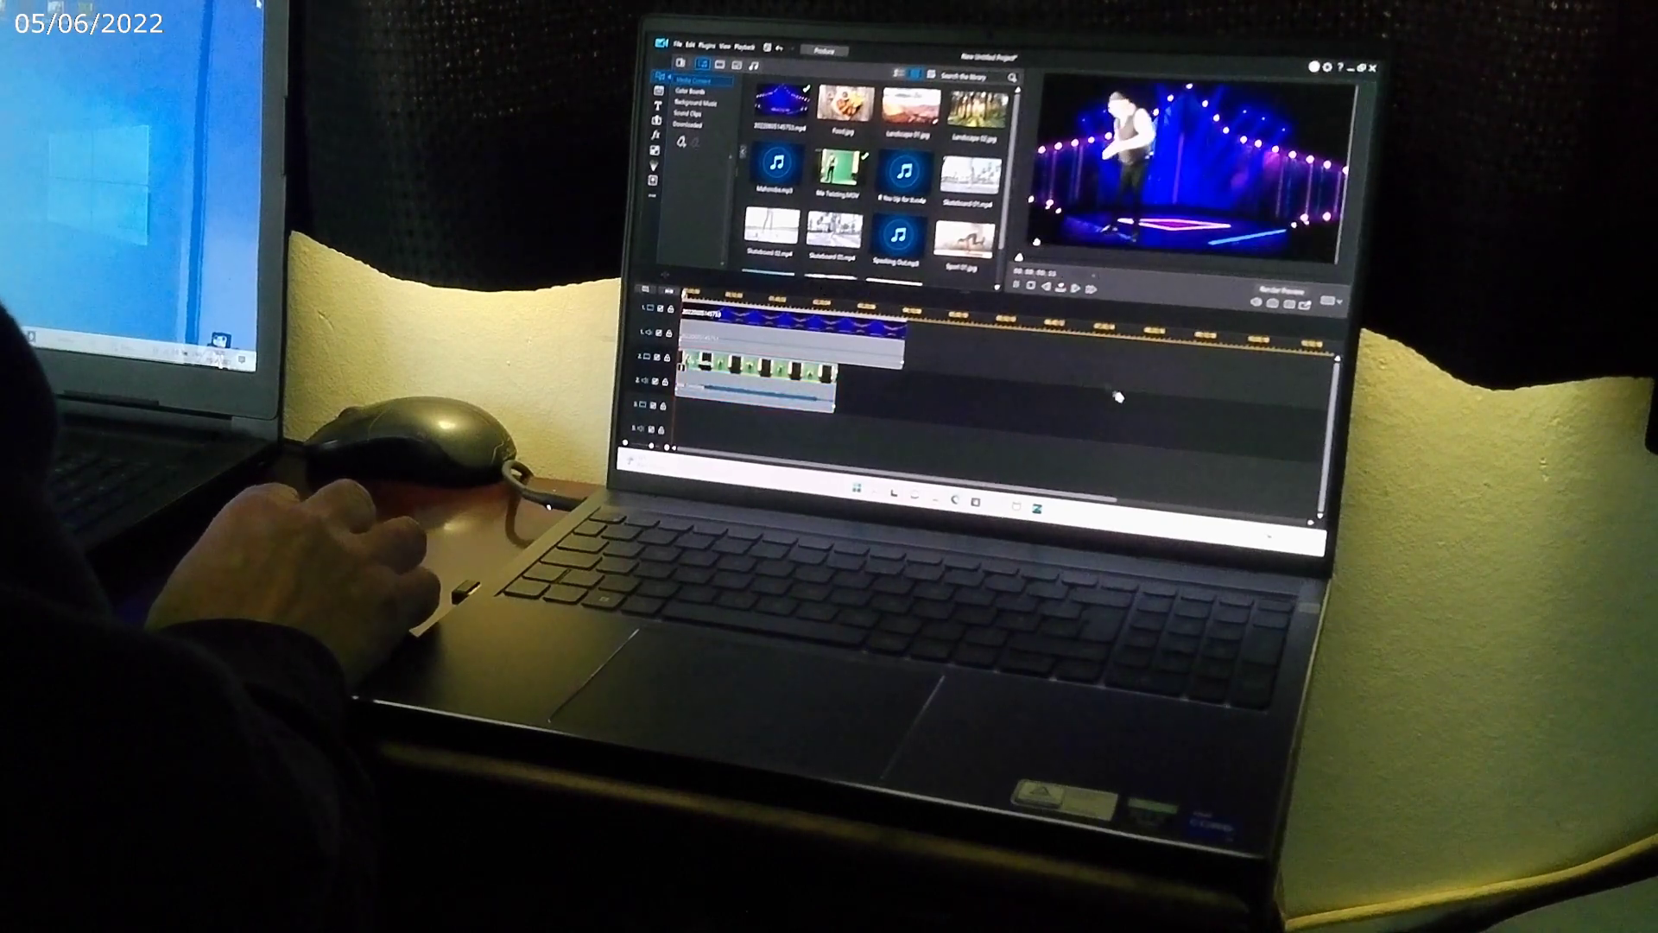
{"action": "key", "text": "space"}
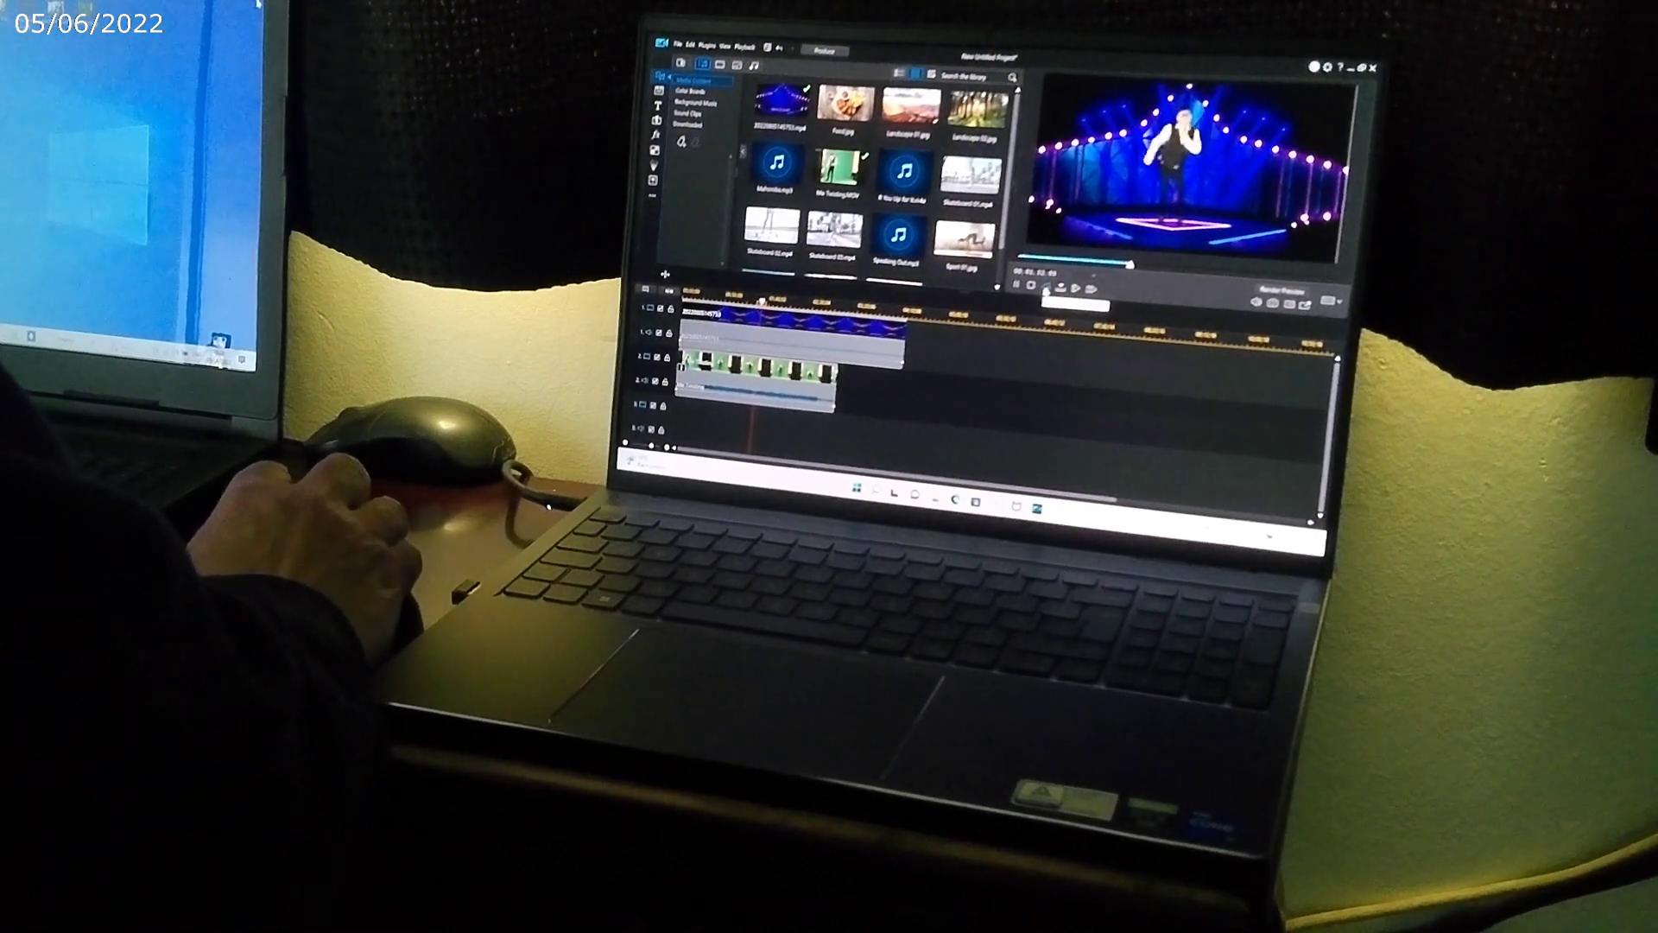
{"action": "left_click", "coordinate": [1032, 291]}
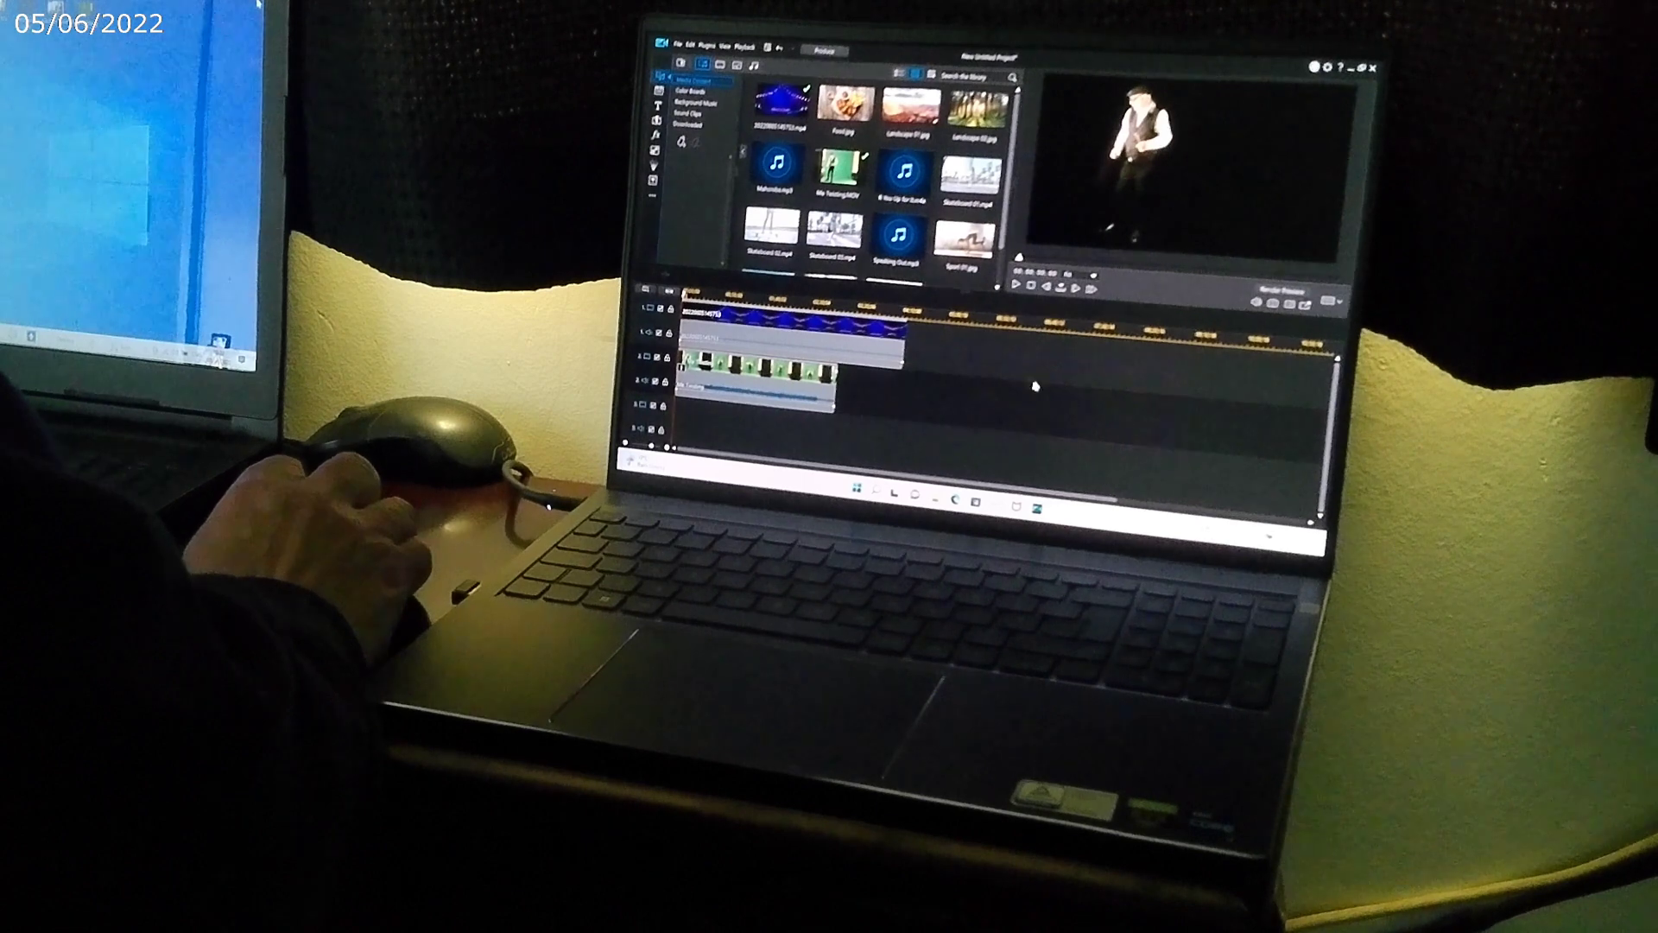